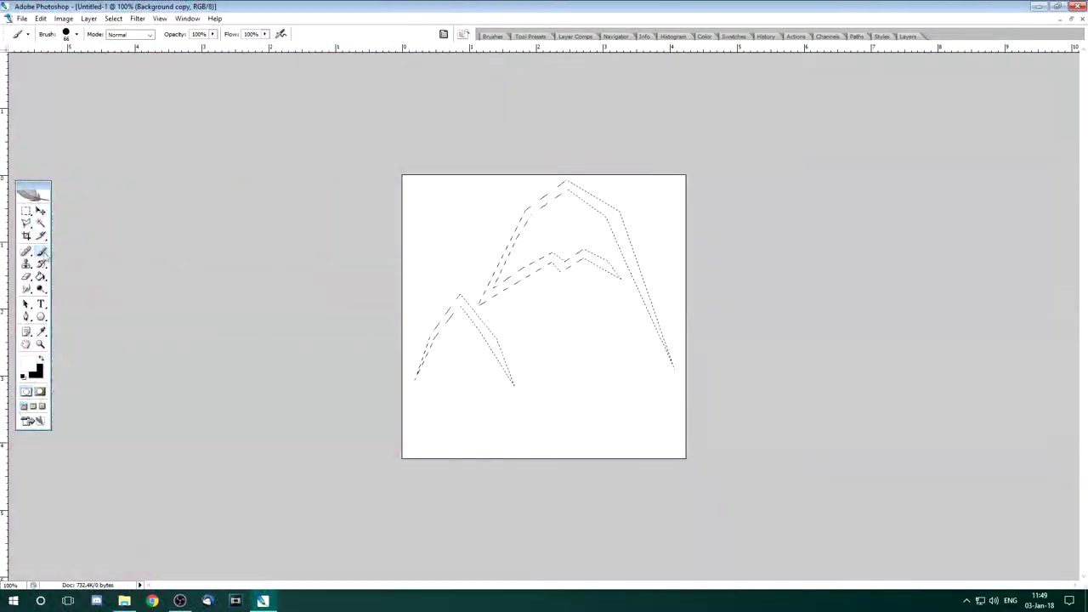
- Paint the selected outlines of the large mountain, its snow line and the small mountain black
click(41, 359)
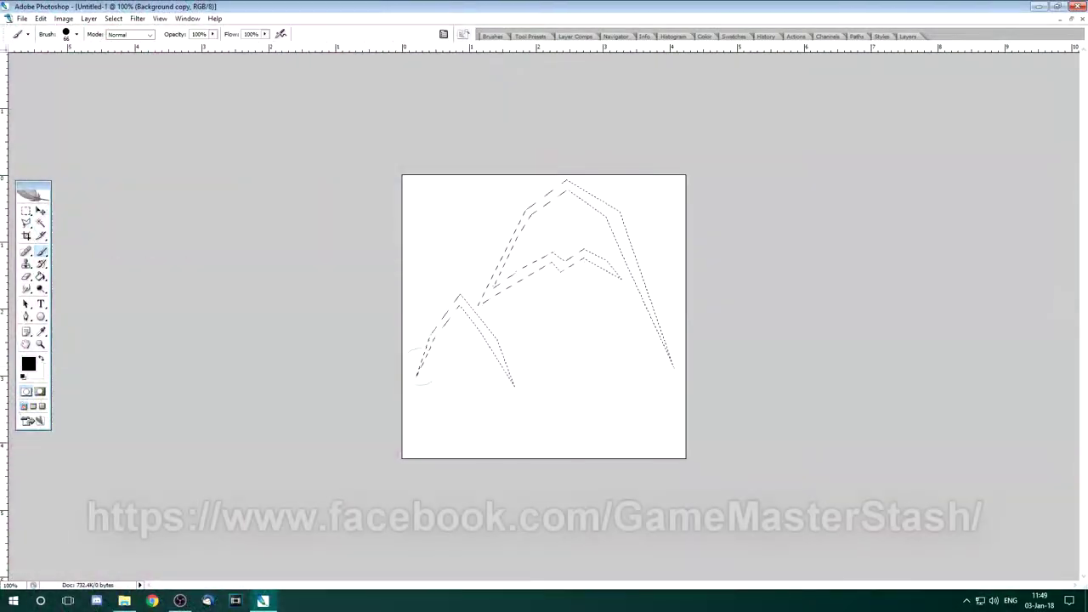
mouse_move(423, 368)
mouse_down()
mouse_move(519, 240)
mouse_move(590, 265)
mouse_move(551, 264)
mouse_up()
key(l)
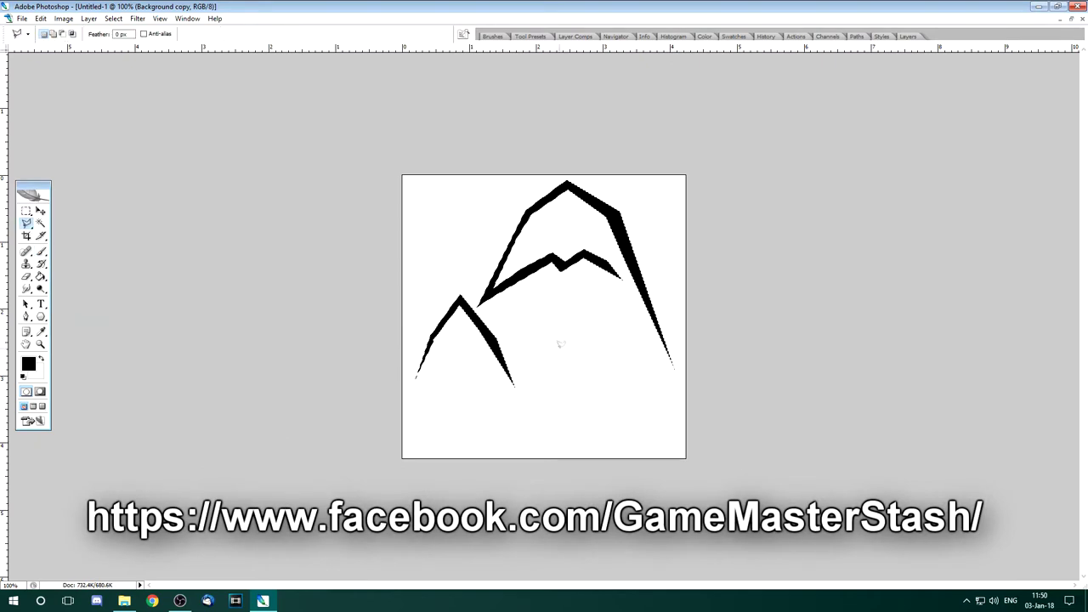
- Paint a small black peak below the large mountain's slope and a black chevron inside the small mountain
key(b)
drag(614, 342, 595, 374)
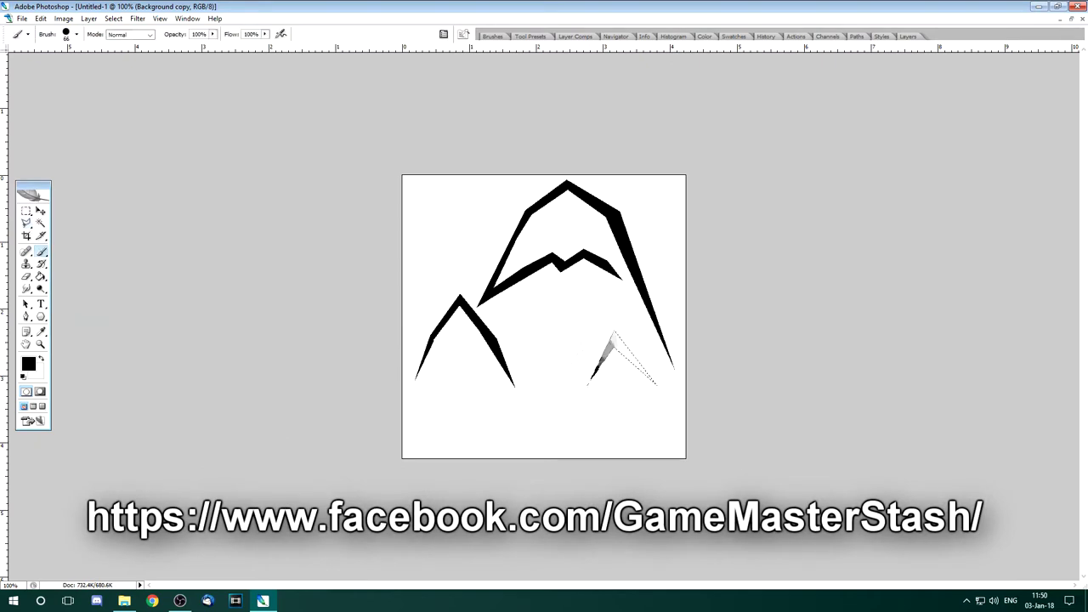
key(l)
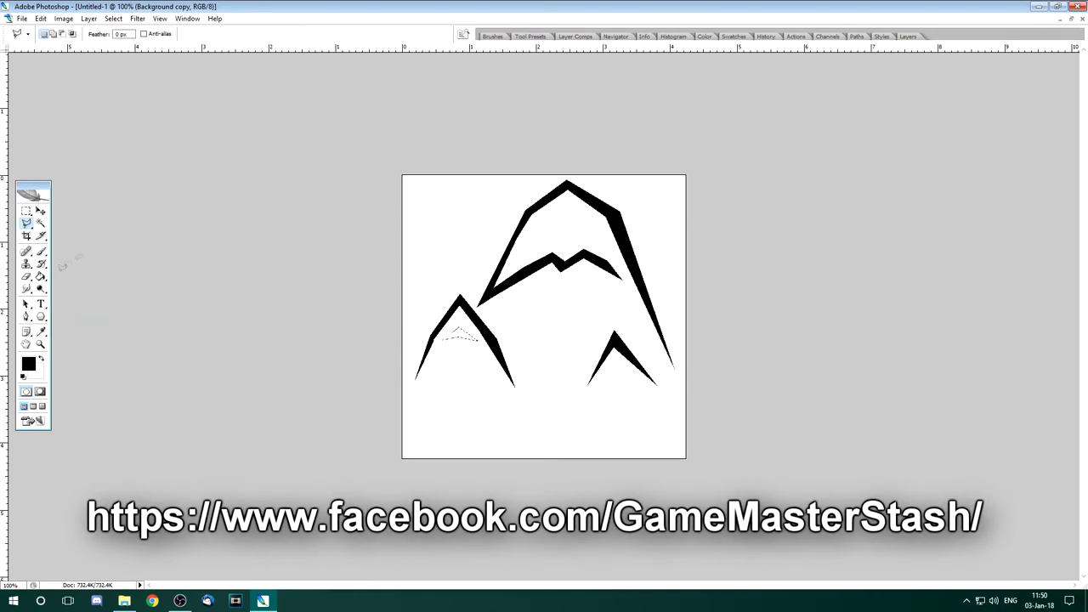
key(b)
drag(459, 334, 483, 331)
- Outline a slim slanted ridge below the large mountain's snow line with the Polygonal Lasso and paint it black
click(26, 225)
click(554, 284)
click(522, 357)
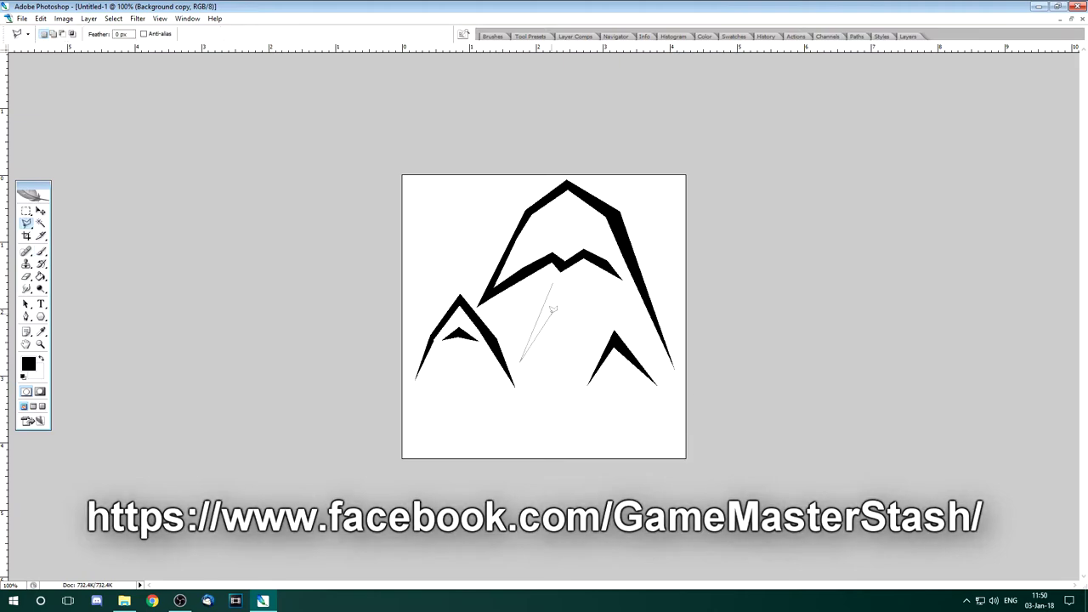
click(551, 312)
click(558, 292)
click(553, 284)
click(41, 252)
drag(551, 298, 525, 353)
- Select the whole canvas and define the mountain drawing as a brush preset
click(41, 344)
scroll(469, 333, down, 6)
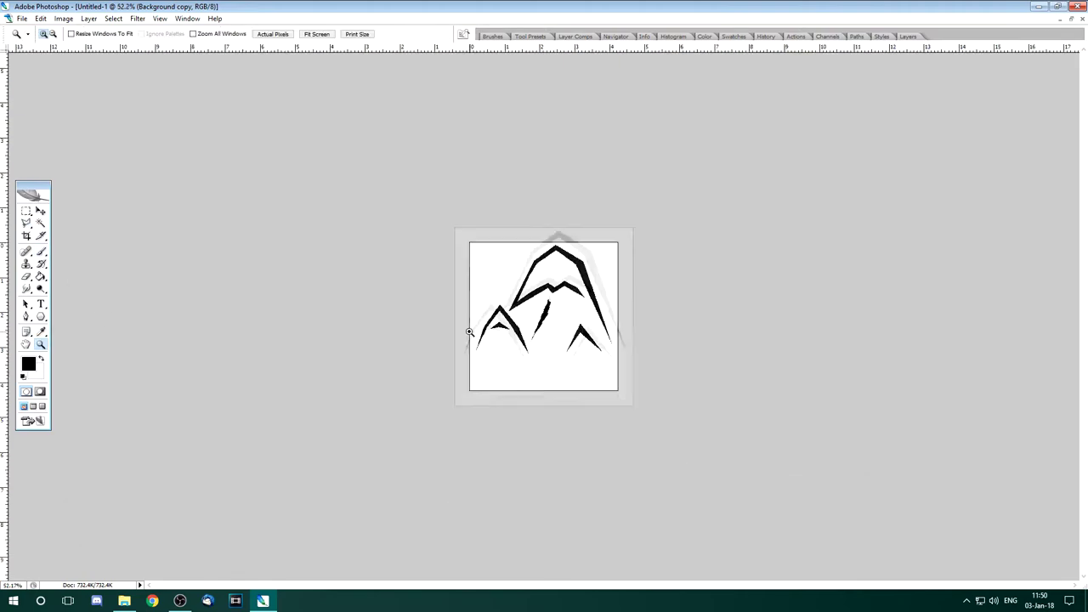
click(26, 212)
click(420, 209)
scroll(463, 417, up, 1)
scroll(464, 417, up, 7)
scroll(475, 418, down, 1)
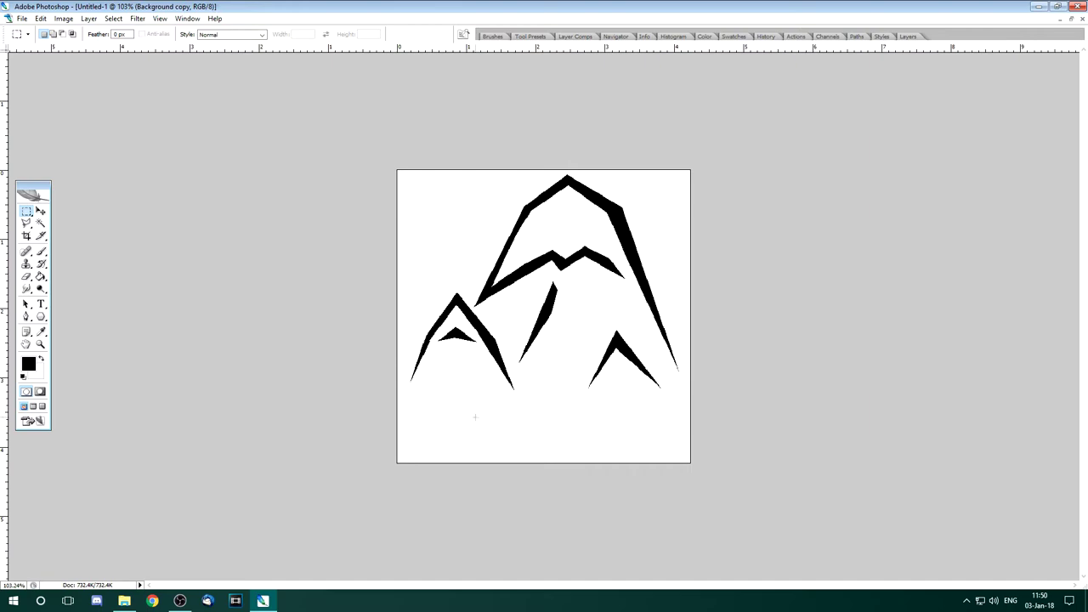
click(41, 18)
click(72, 230)
click(646, 201)
- Add a new layer, delete the mountain drawing's layer and fill the new layer with white
click(908, 38)
right_click(950, 80)
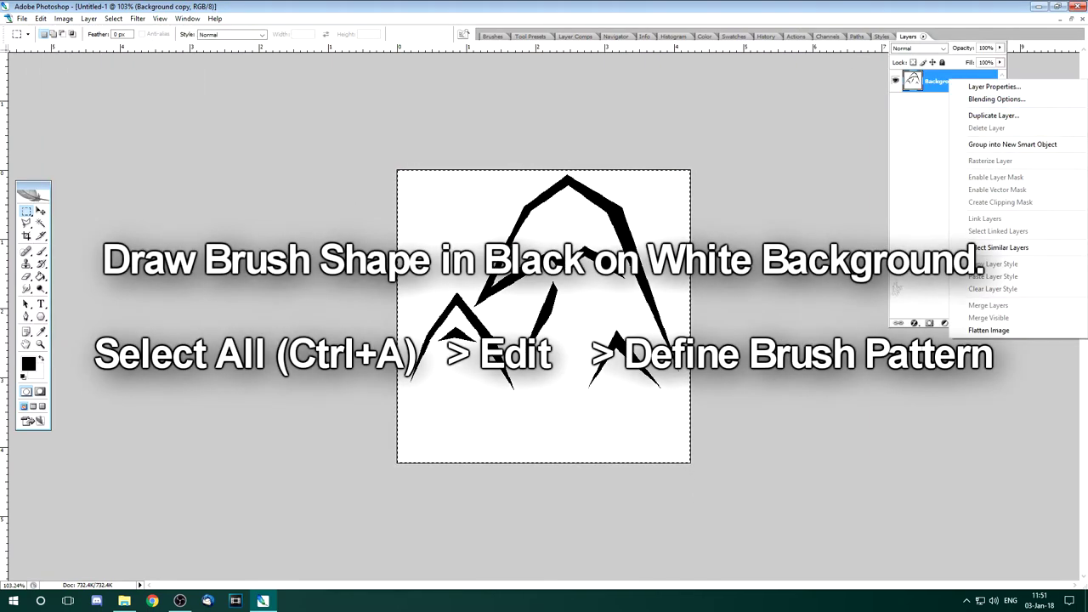
click(976, 323)
right_click(934, 102)
click(961, 149)
click(500, 225)
click(40, 277)
click(41, 359)
click(442, 382)
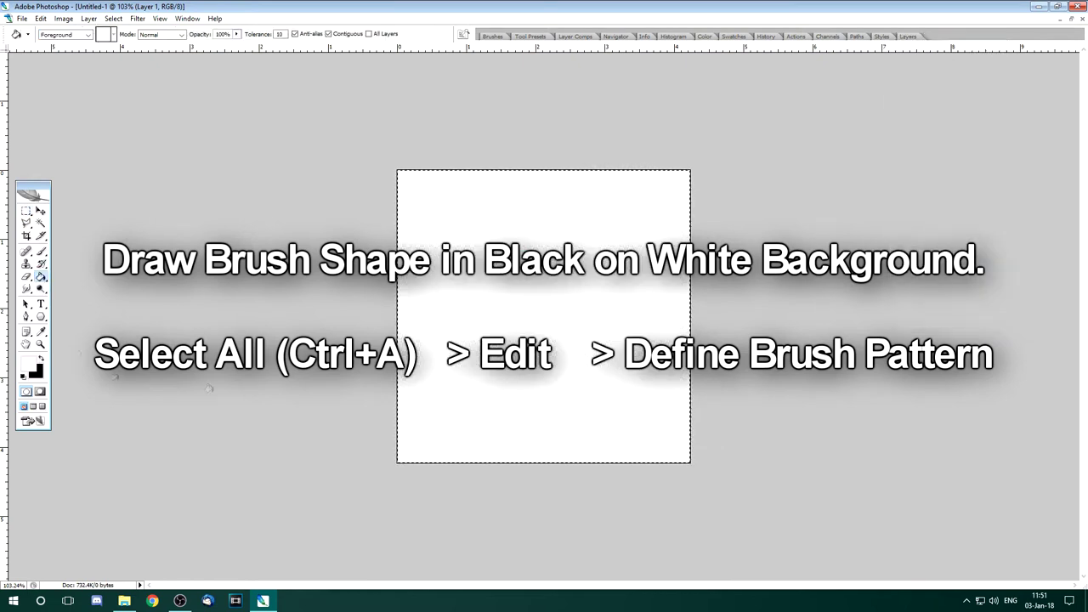
- Outline a thin tapered hill arc in the canvas's left half with the Polygonal Lasso and paint it black
click(25, 223)
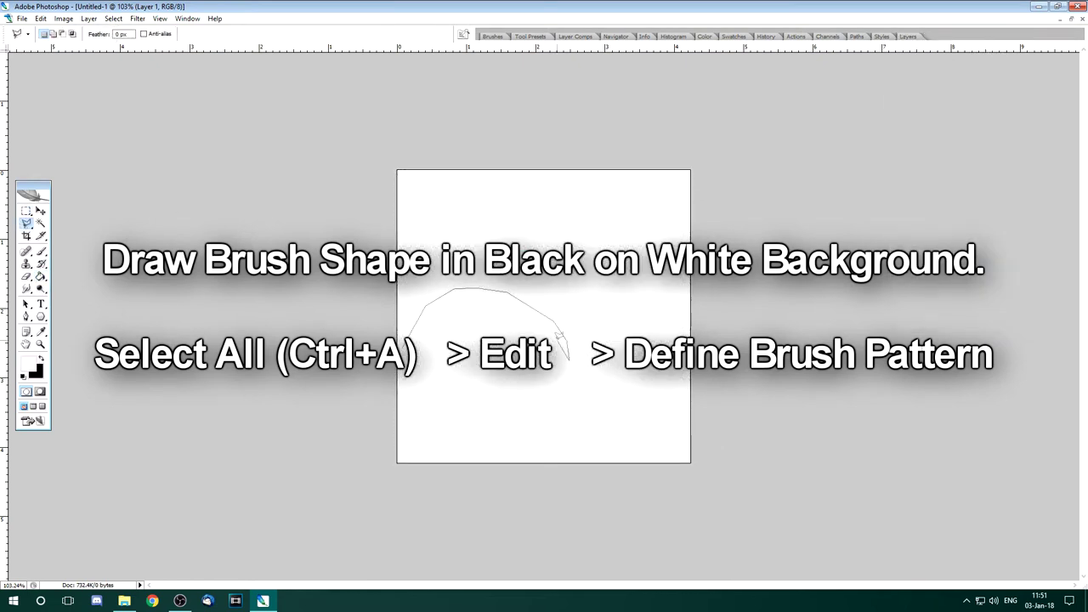
click(455, 295)
click(433, 310)
click(417, 329)
click(404, 355)
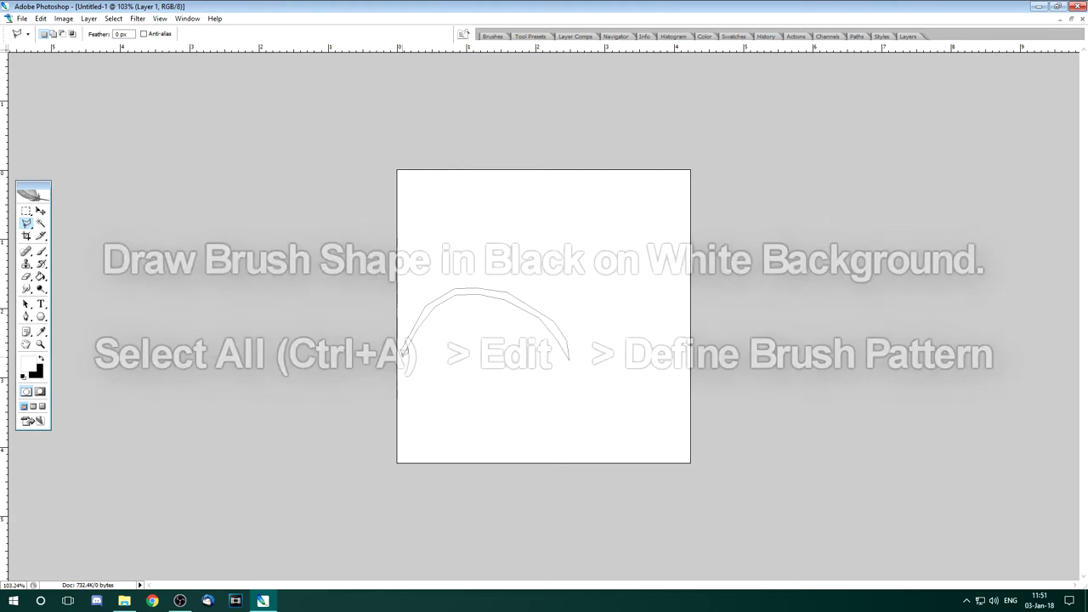
click(400, 370)
click(42, 252)
drag(403, 358, 581, 367)
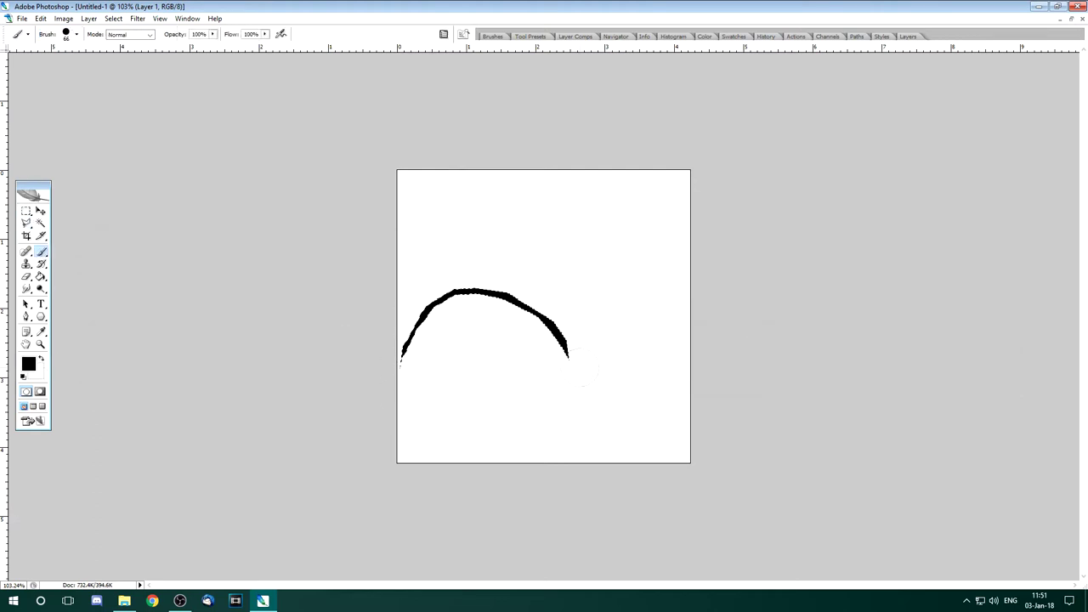
- Duplicate the hill arc and place the copy to the lower right, scaled to about 117% width and 74% height
click(26, 215)
key(ctrl+j)
key(ctrl+t)
mouse_move(497, 328)
mouse_down()
mouse_move(521, 228)
mouse_move(589, 387)
mouse_up()
drag(662, 432, 618, 412)
drag(590, 379, 681, 385)
drag(513, 385, 482, 385)
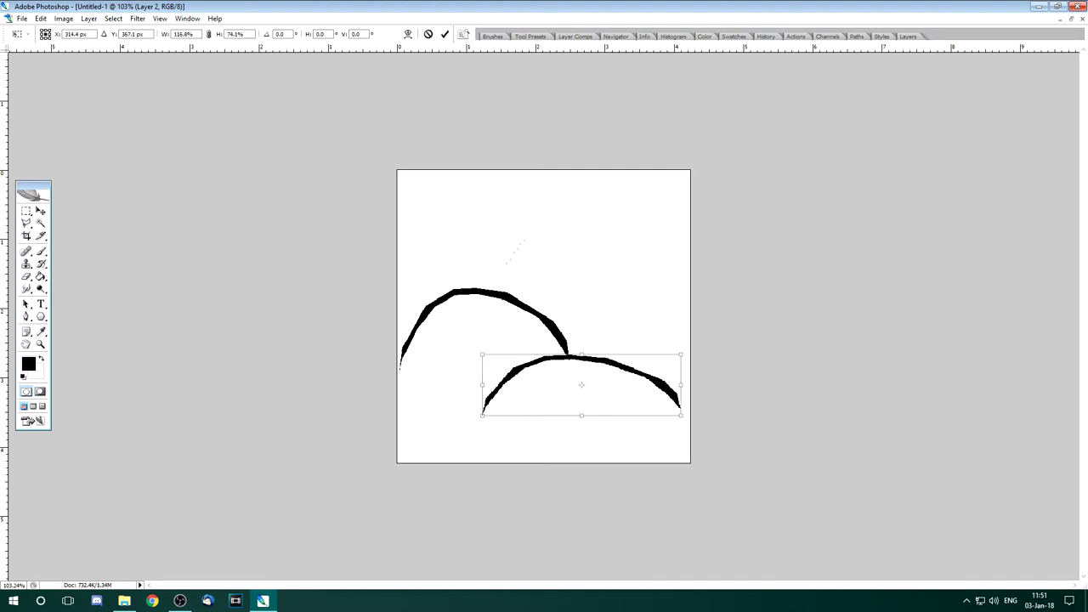
click(445, 35)
- Paste another hill arc and transform it into a smaller hill behind the first arc's right end
key(ctrl+v)
key(ctrl+t)
drag(460, 316, 496, 316)
drag(562, 357, 562, 333)
drag(604, 306, 632, 317)
click(447, 37)
- Paste another hill arc and place it, flattened, at the canvas's lower left
key(ctrl+v)
key(ctrl+t)
drag(546, 275, 554, 426)
click(445, 36)
- Paste a last hill arc and fit it at the canvas's lower right, scaled to about 50% height
key(ctrl+v)
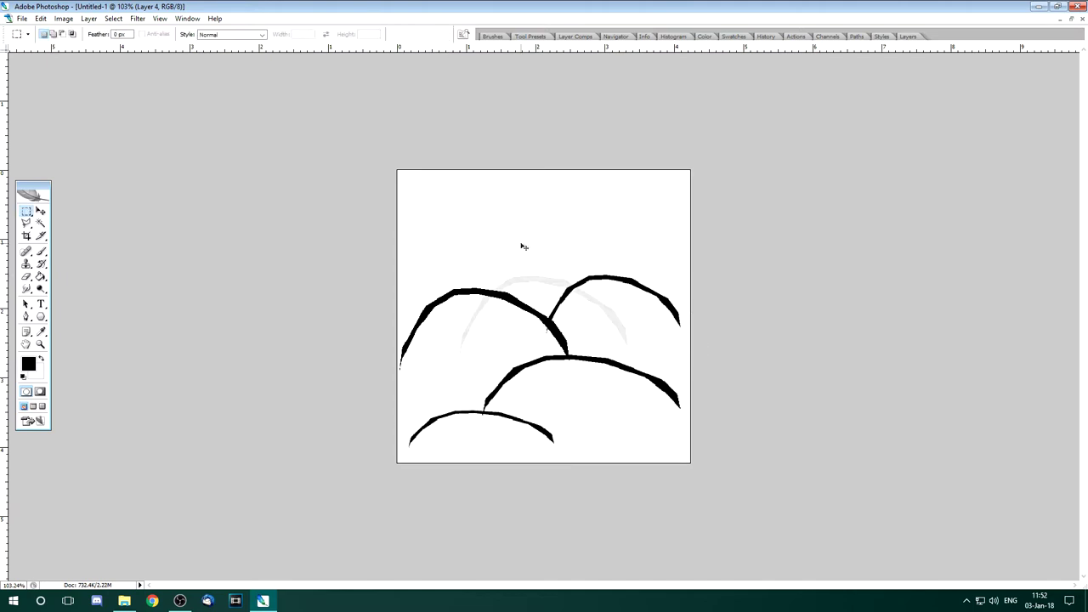
key(ctrl+t)
drag(545, 275, 545, 316)
drag(586, 336, 650, 409)
drag(691, 410, 647, 410)
drag(616, 405, 661, 405)
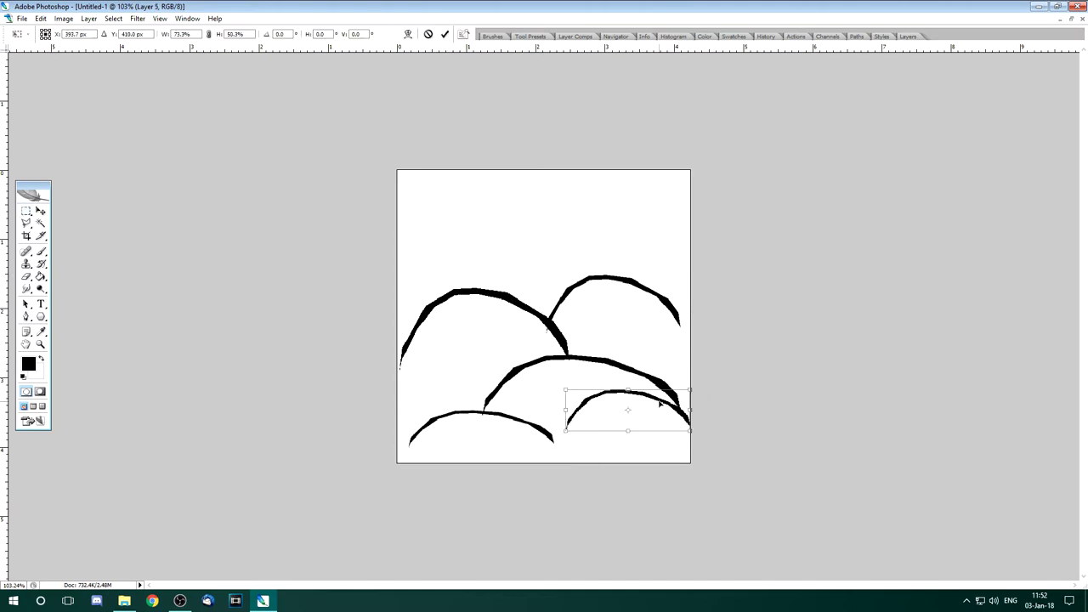
click(445, 36)
key(ctrl+t)
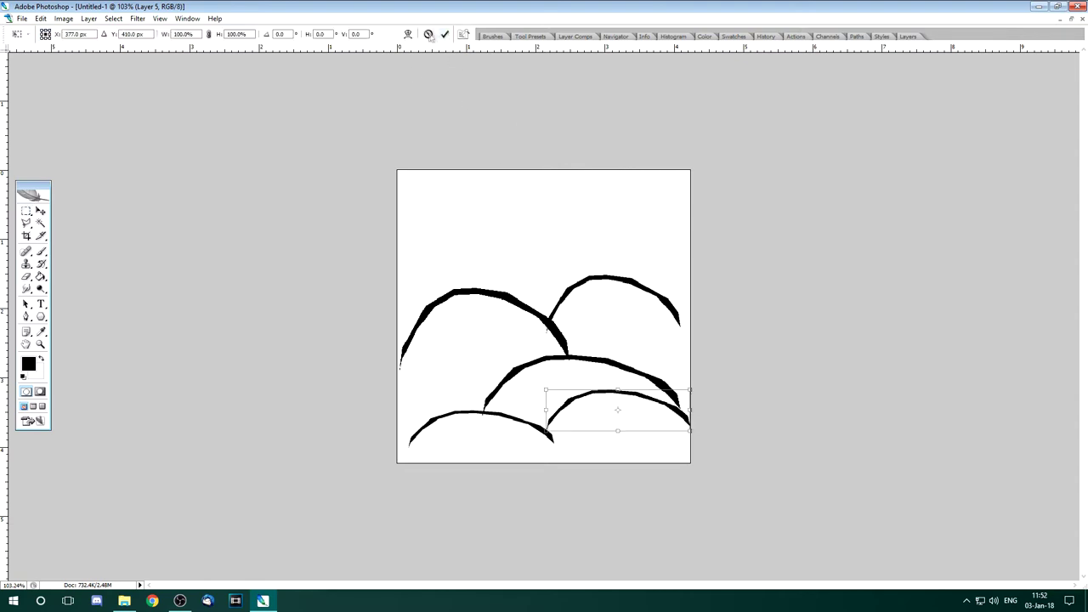
click(428, 35)
- Merge the hill layers and squash the combined drawing vertically to flatten the hills
key(ctrl+e)
key(ctrl+e)
key(ctrl+e)
key(ctrl+e)
key(ctrl+t)
drag(543, 464, 544, 385)
drag(543, 170, 537, 211)
click(444, 36)
click(443, 35)
- Fill the empty canvas area around the squashed hills with white
key(g)
key(x)
click(528, 427)
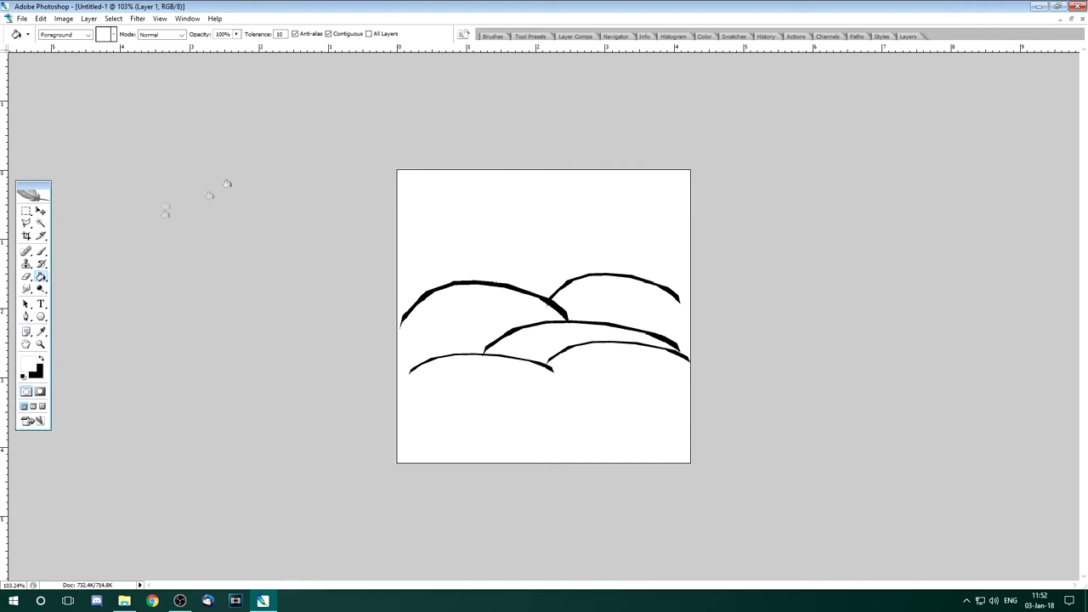
- Define the hill drawing as a brush preset named Hills
click(40, 18)
click(77, 228)
text(Hills)
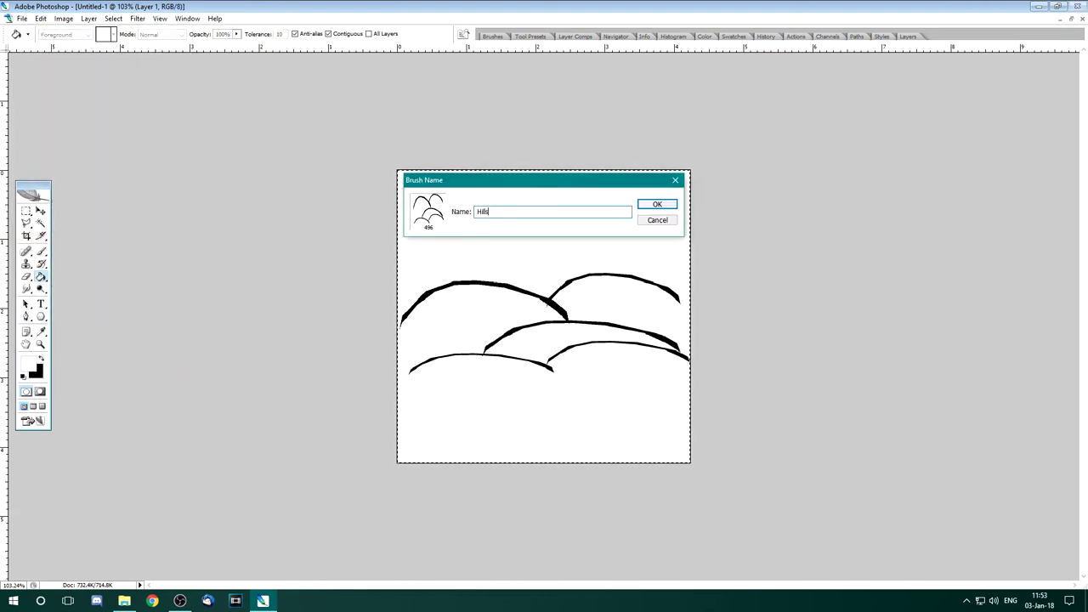
key(Return)
- Clear the hills and paint a selected rectangle in the canvas's lower left black as the house body
key(Delete)
key(ctrl+d)
key(l)
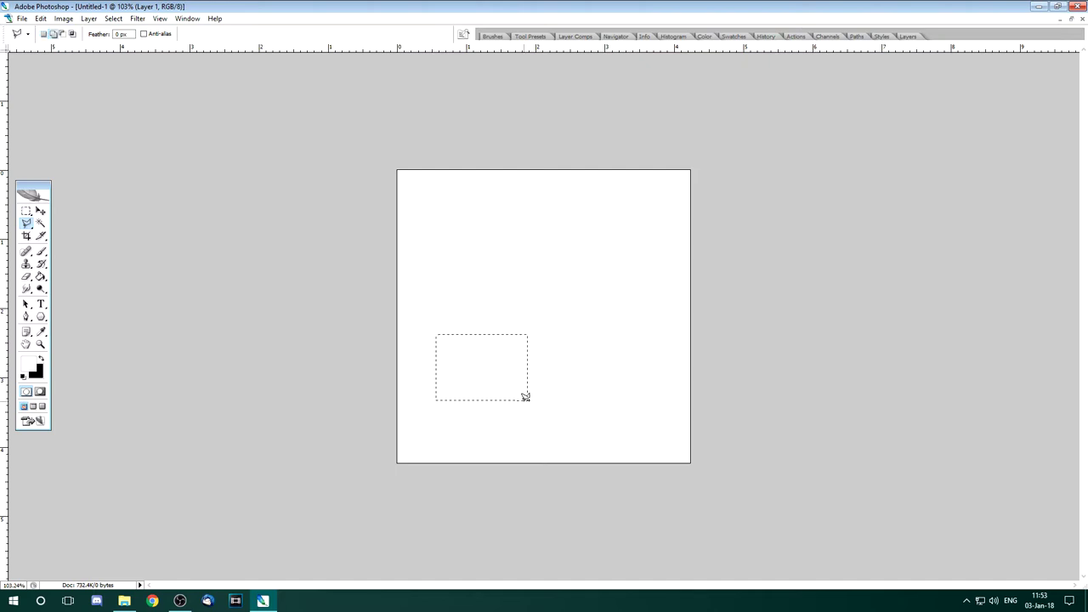
key(b)
key(x)
mouse_move(428, 339)
mouse_down()
mouse_move(514, 359)
mouse_move(476, 379)
mouse_up()
key(m)
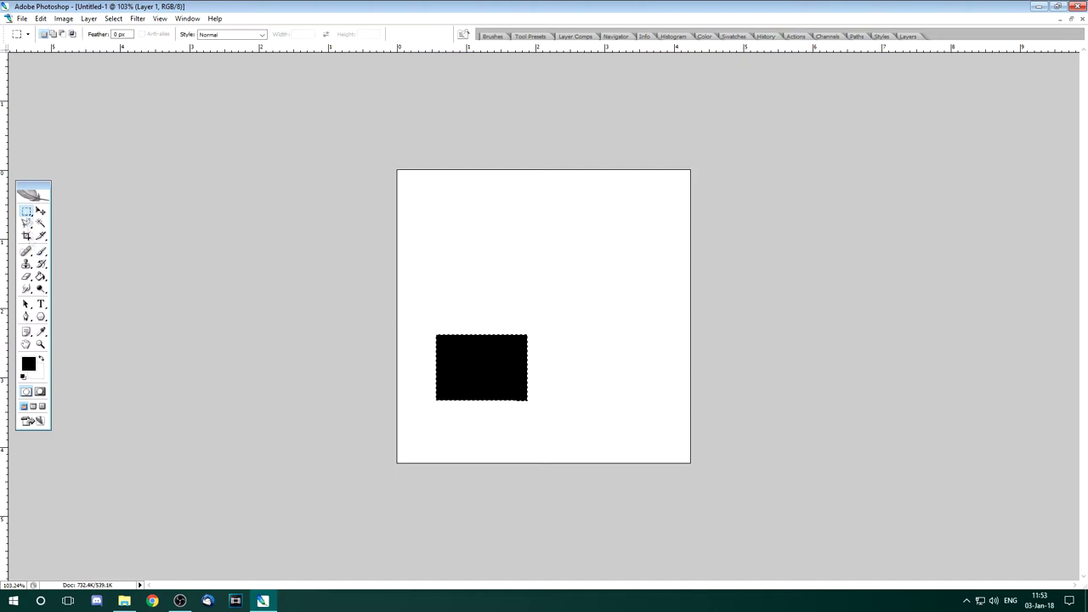
- Outline a triangular roof selection above the rectangle and set the Polygon tool to 3 sides
key(l)
click(418, 347)
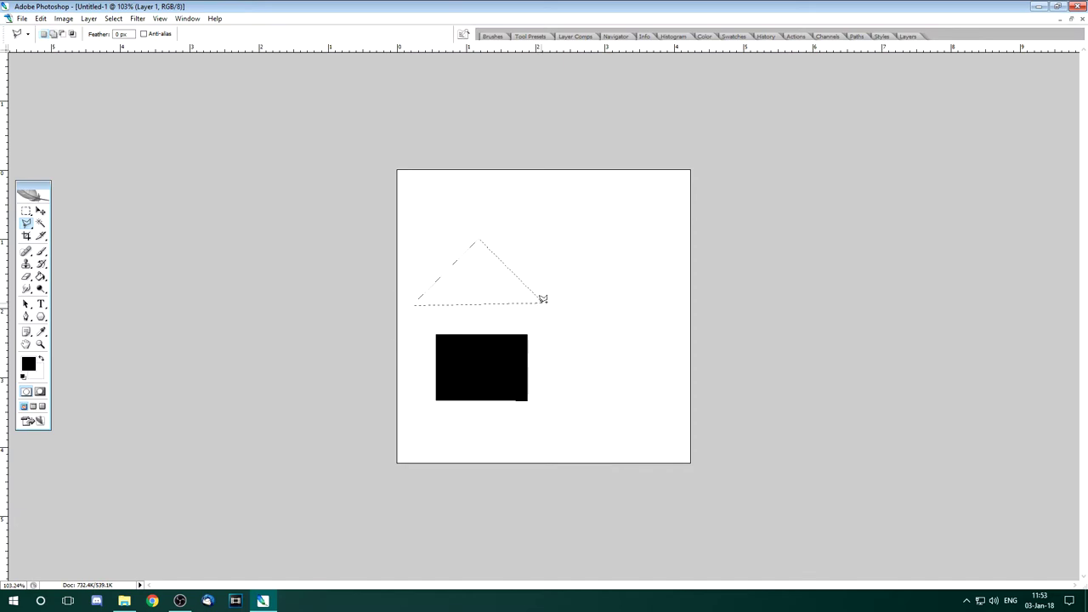
drag(41, 316, 108, 351)
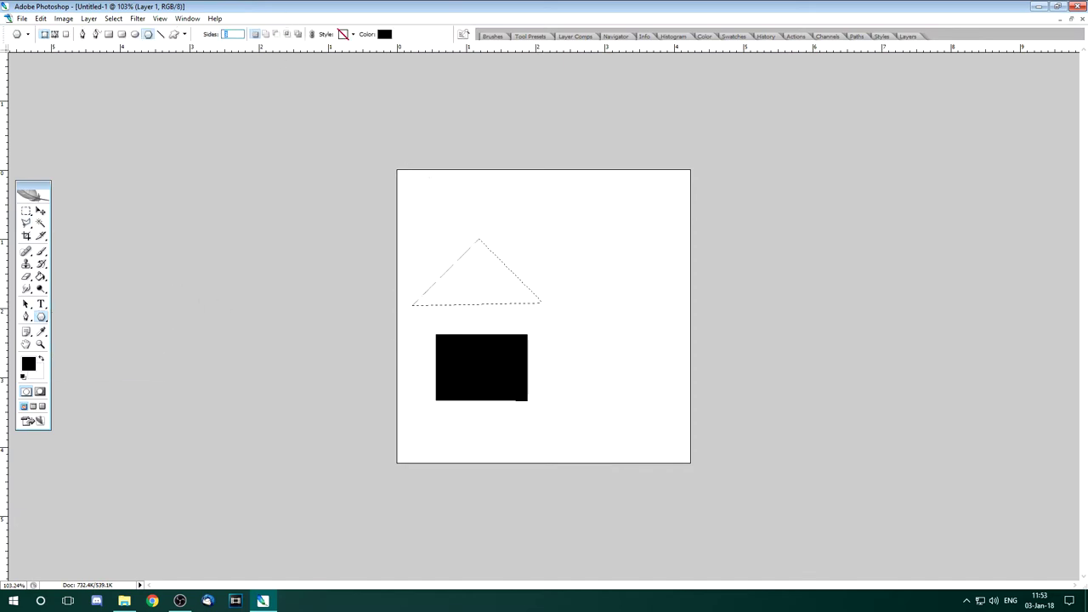
text(3)
key(Return)
- Add a new layer and draw a black triangle with the Polygon tool, undoing the misdrawn attempts
drag(462, 356, 462, 356)
key(ctrl+z)
click(908, 36)
click(978, 323)
click(908, 37)
drag(517, 226, 486, 279)
drag(441, 314, 440, 314)
key(ctrl+z)
drag(527, 239, 564, 377)
- Move the triangle onto the top of the rectangle as a roof and rotate it level
key(ctrl+t)
drag(607, 371, 489, 321)
click(446, 34)
key(ctrl+t)
click(445, 35)
key(ctrl+t)
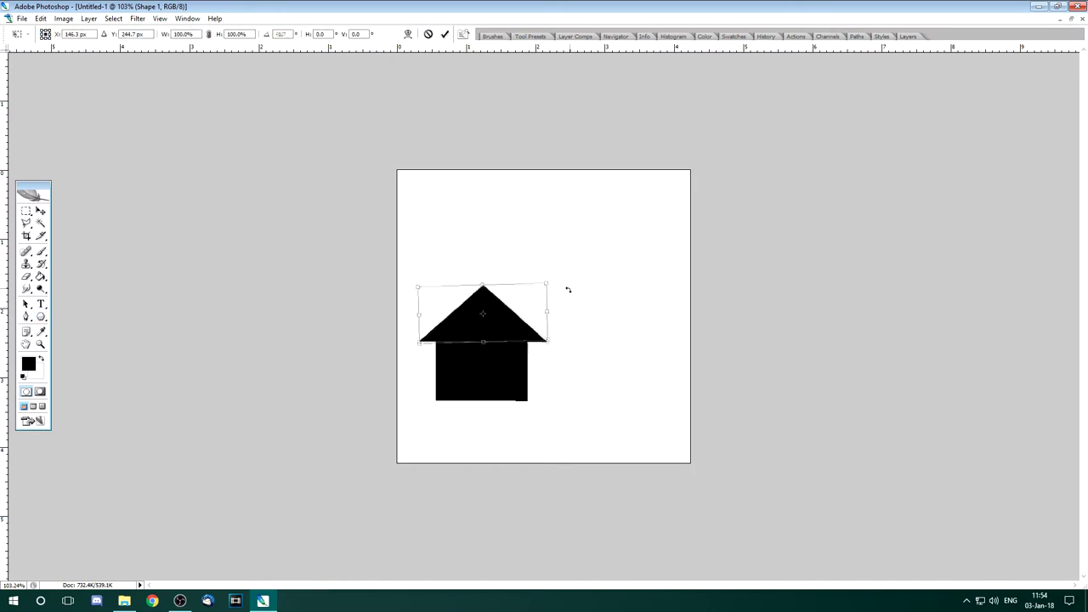
key(Return)
- Merge the roof with the house body and paint a white rectangular door at the house's bottom centre
key(m)
key(ctrl+e)
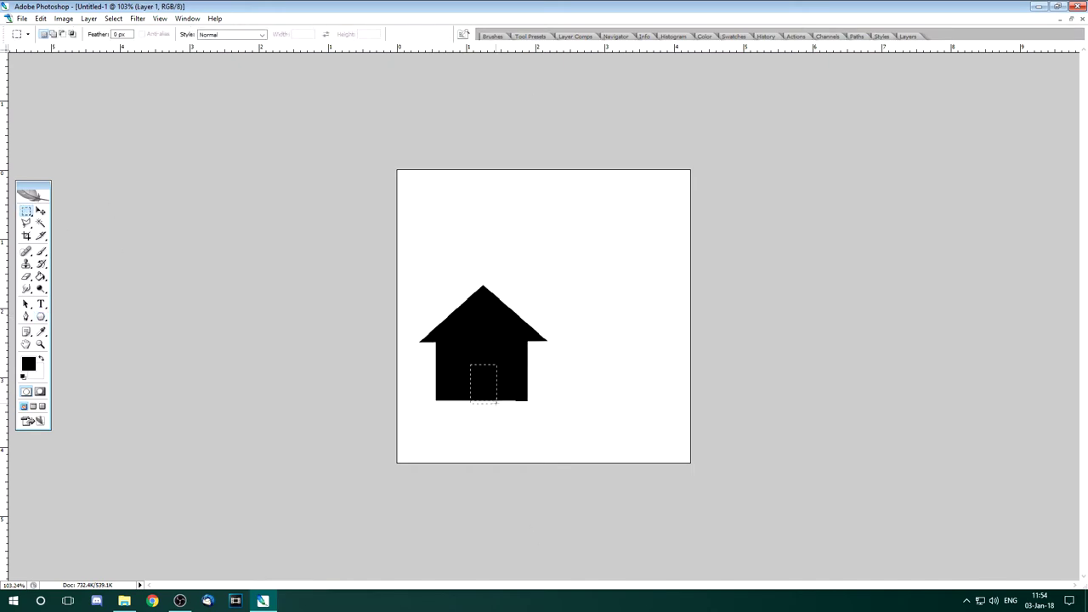
key(ctrl+z)
key(x)
click(41, 252)
drag(484, 376, 486, 400)
click(26, 212)
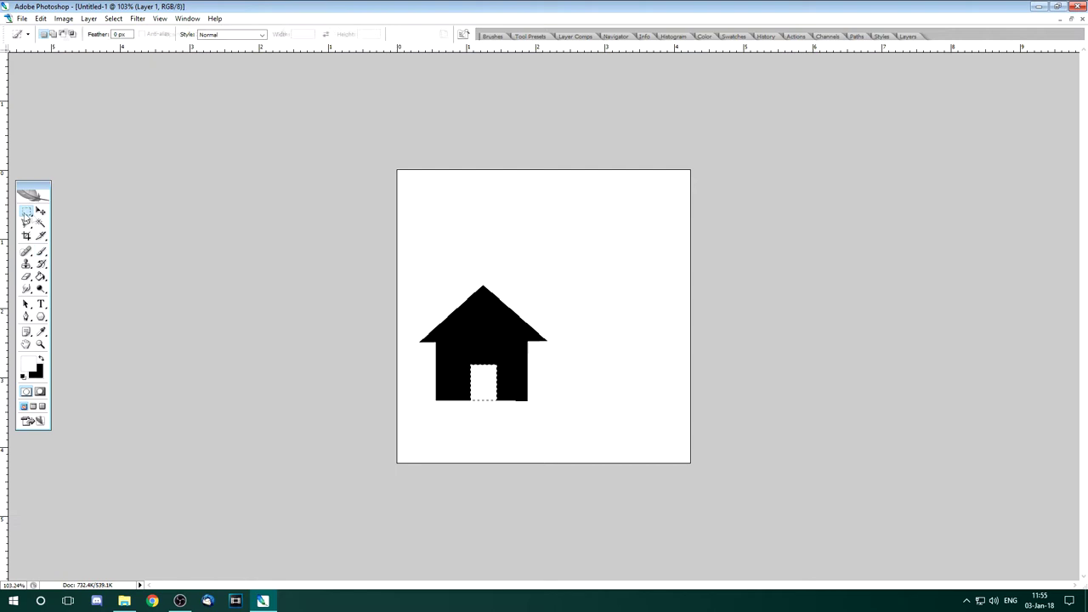
- Place a copy of the house directly beside the first one and merge the two
key(ctrl+a)
key(w)
key(ctrl+d)
key(ctrl+t)
drag(483, 322, 614, 322)
key(Return)
key(ctrl+e)
key(ctrl+t)
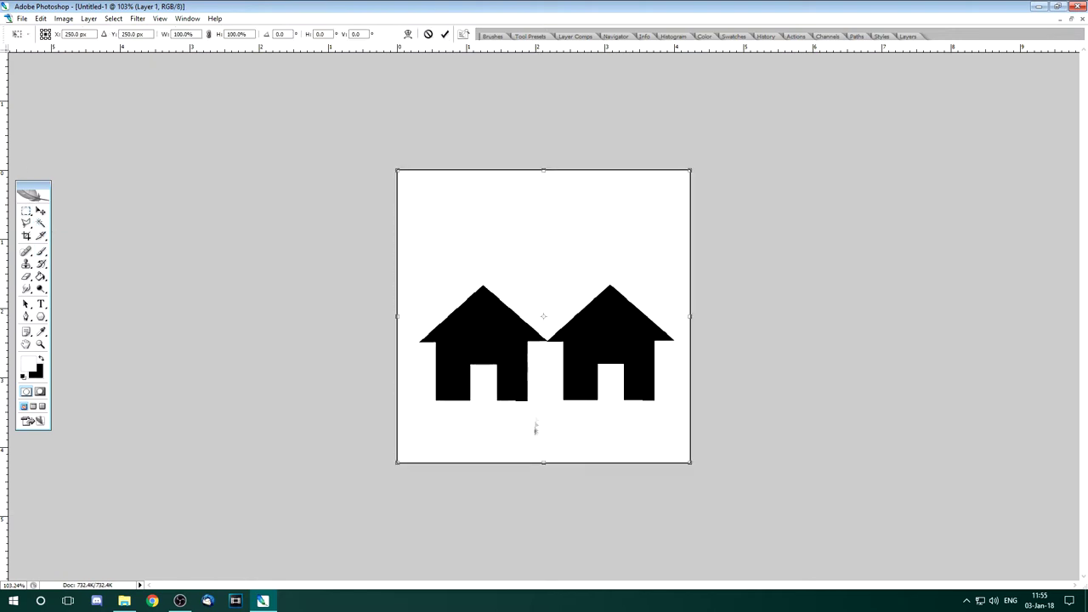
click(429, 34)
- Paste a third house and position it centred above the other two
key(ctrl+v)
click(551, 307)
key(ctrl+t)
drag(550, 307, 554, 235)
key(Return)
key(ctrl+d)
key(m)
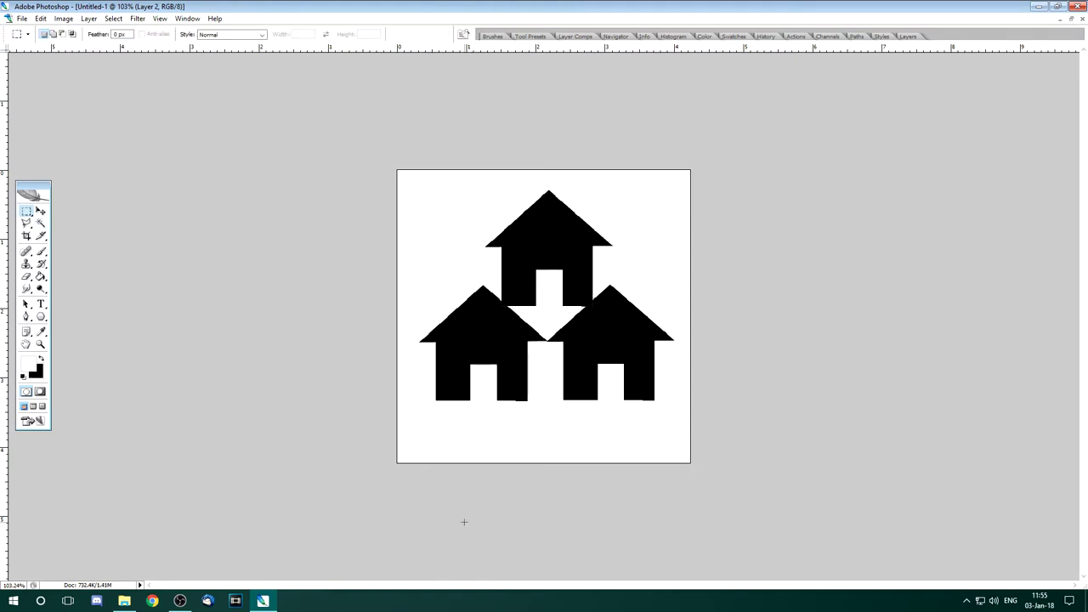
- Select the whole canvas and define the three-house drawing as a brush preset
click(40, 344)
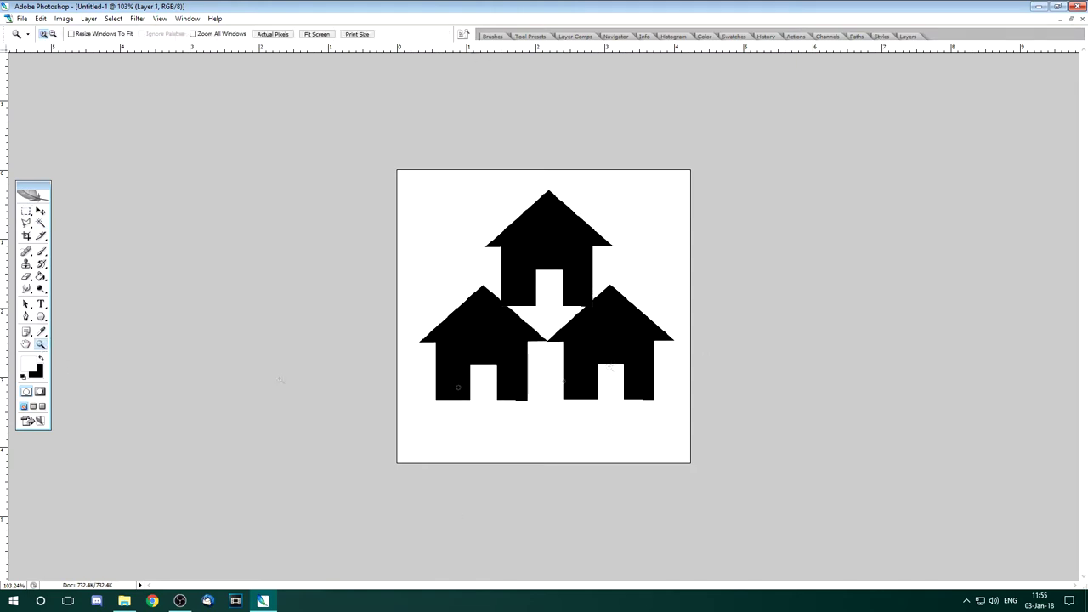
scroll(564, 355, down, 6)
scroll(564, 356, up, 4)
click(22, 19)
click(41, 19)
key(ctrl+a)
click(41, 19)
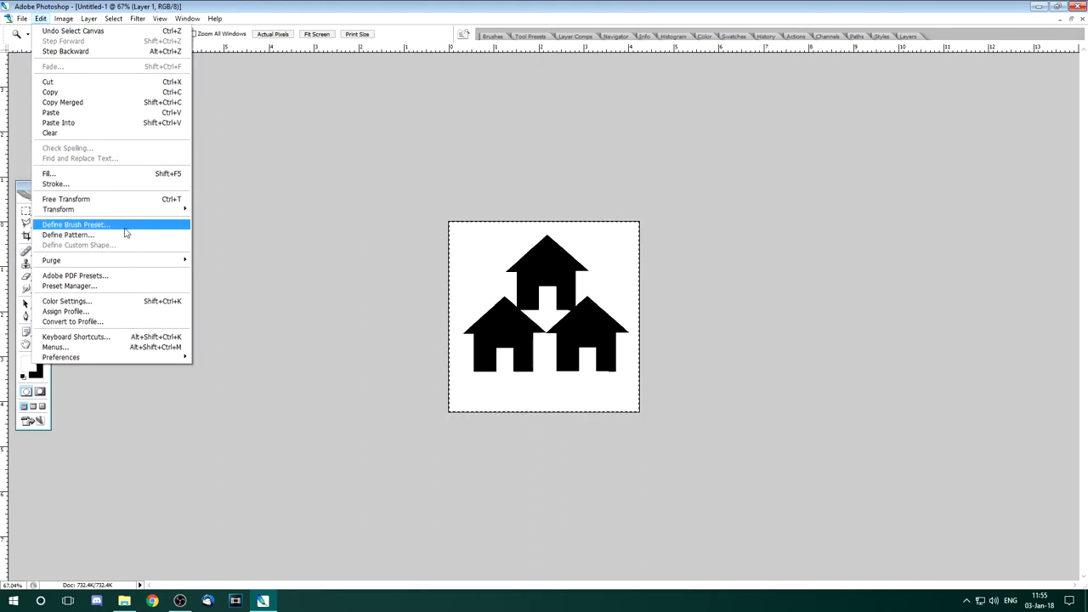
click(126, 225)
text(h)
click(657, 204)
- Delete the houses, fill the layer with white and restore black as the foreground colour
key(Delete)
click(41, 359)
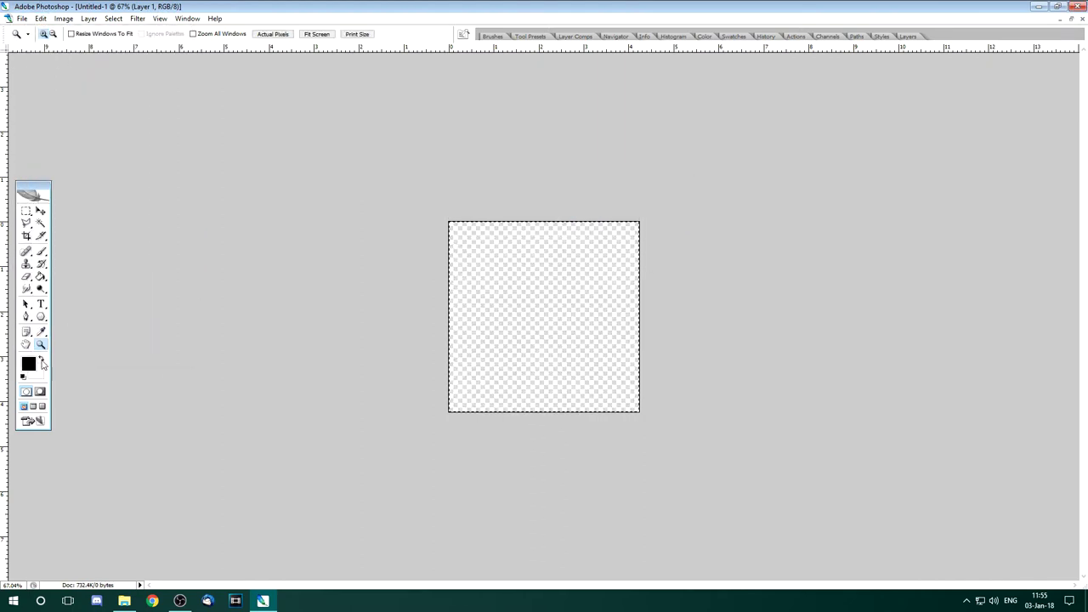
click(41, 359)
click(41, 277)
click(586, 331)
click(41, 359)
click(27, 212)
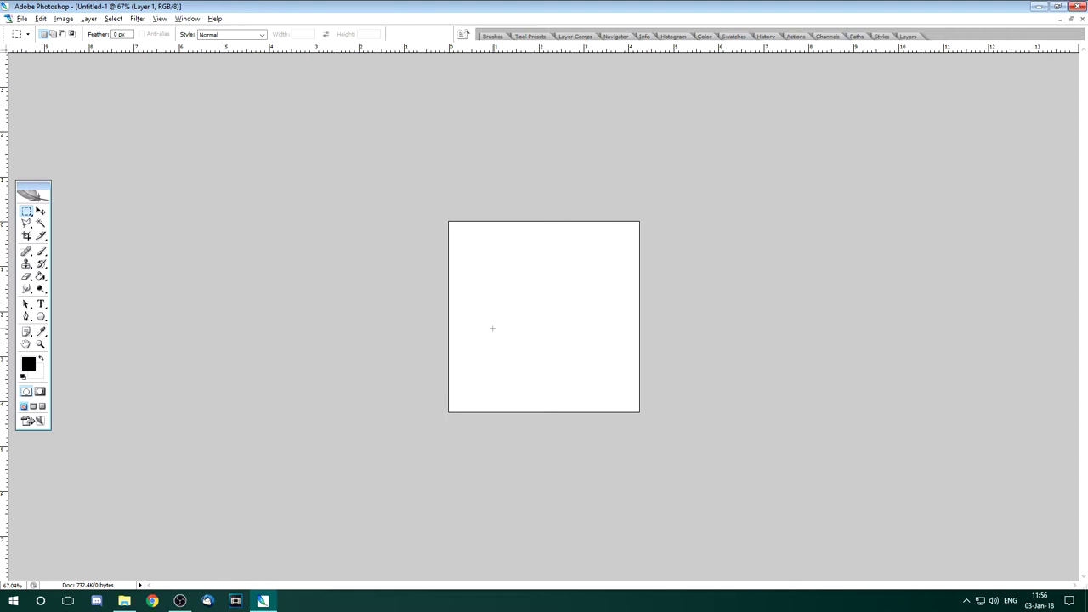
- Select the shape of a castle wall with a crenellated tower on the left and paint it solid black
click(41, 344)
drag(361, 236, 601, 396)
click(281, 34)
click(316, 35)
click(26, 211)
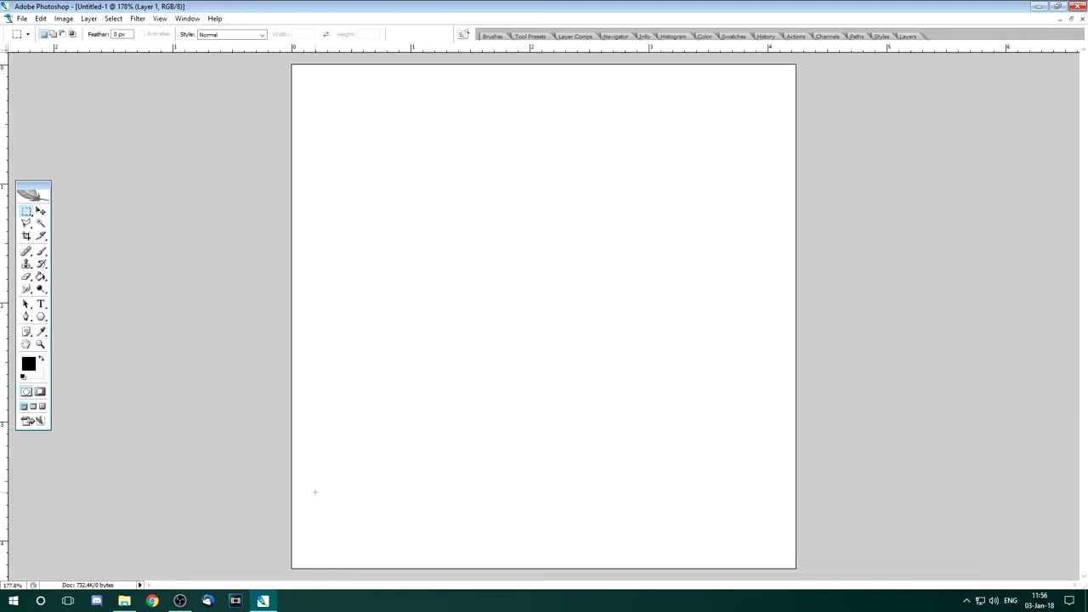
drag(784, 349, 778, 358)
drag(425, 269, 454, 274)
drag(433, 221, 453, 239)
drag(385, 221, 409, 238)
click(41, 252)
mouse_move(326, 245)
mouse_down()
mouse_move(533, 253)
mouse_move(389, 465)
mouse_move(546, 434)
mouse_up()
- Copy the left half of the castle and mirror it horizontally to form the right half with a second tower
key(m)
drag(437, 194, 489, 275)
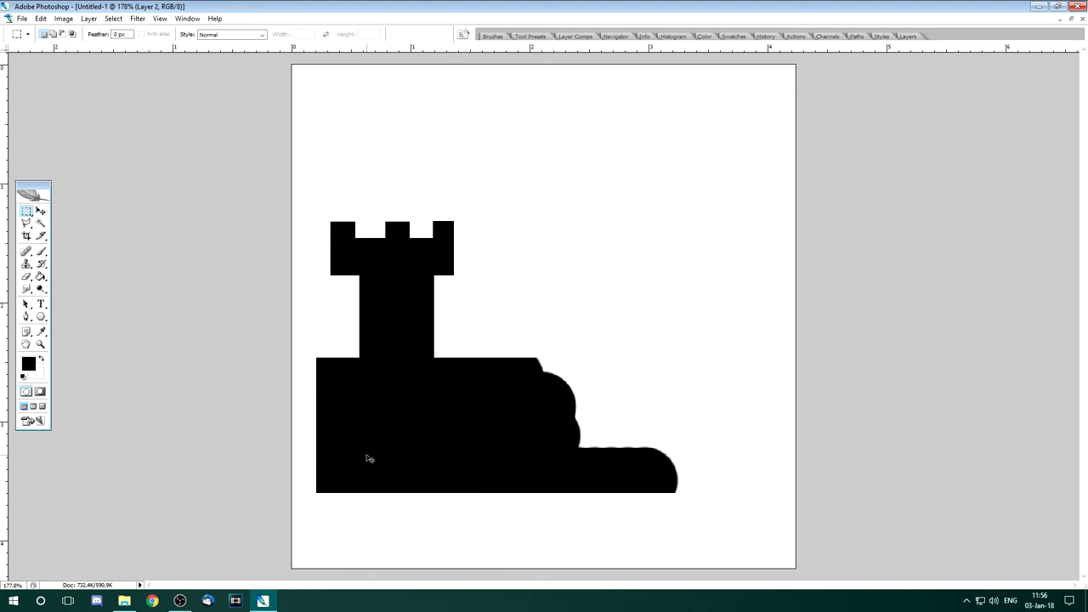
key(ctrl+j)
key(ctrl+t)
drag(306, 350, 689, 351)
drag(644, 402, 691, 402)
click(446, 35)
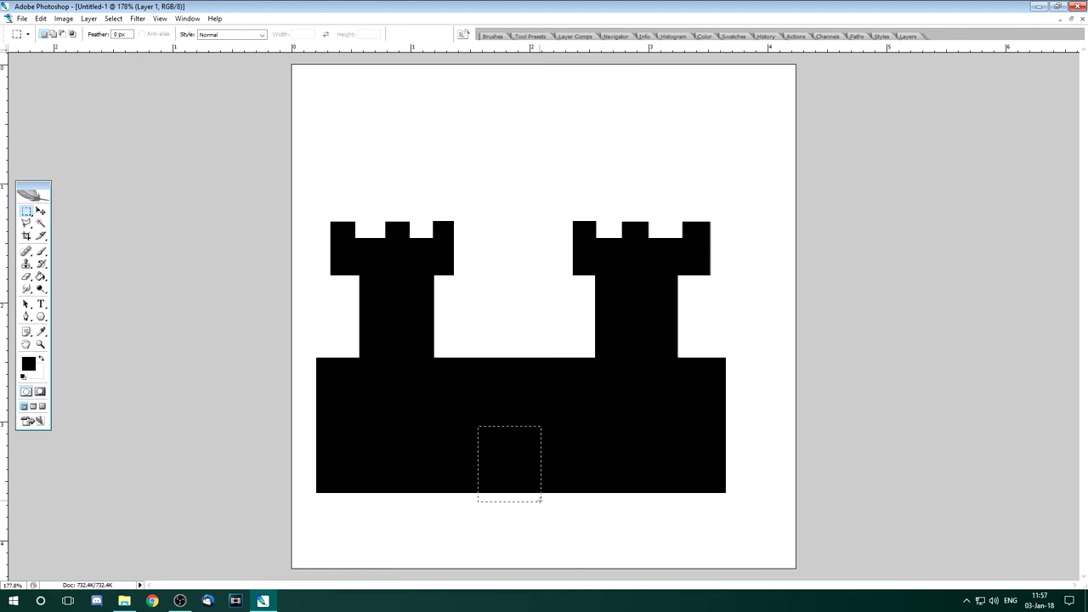
- Paint a white rectangular gate at the base of the castle wall, midway between the towers
click(41, 252)
click(41, 359)
mouse_move(529, 458)
mouse_down()
mouse_move(512, 457)
mouse_move(571, 488)
mouse_up()
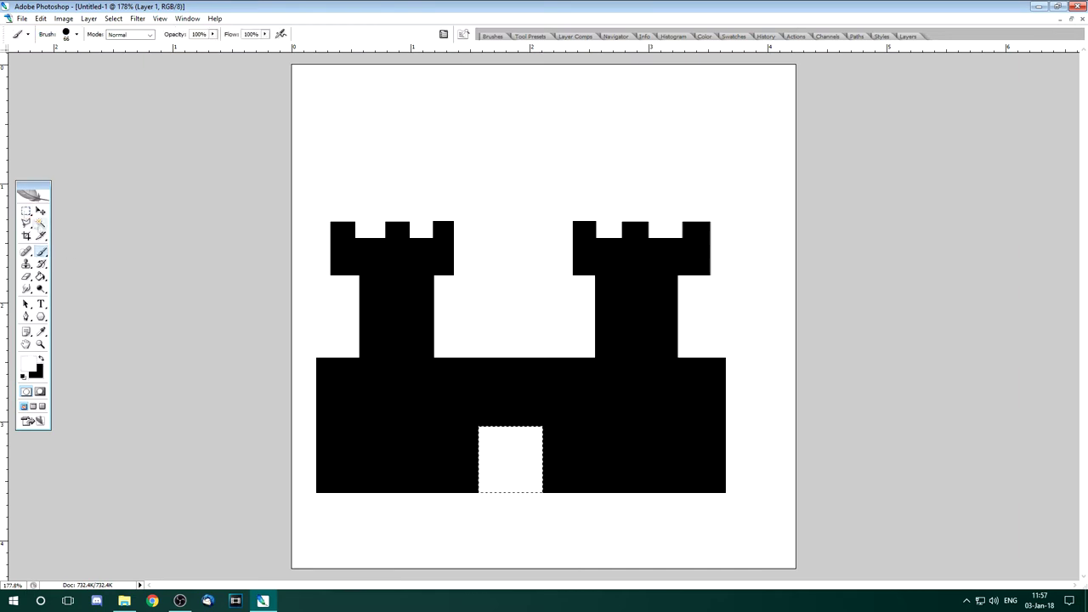
- Select four small blocks along the top edge of the castle wall and fill them with black as battlements
click(27, 212)
click(393, 455)
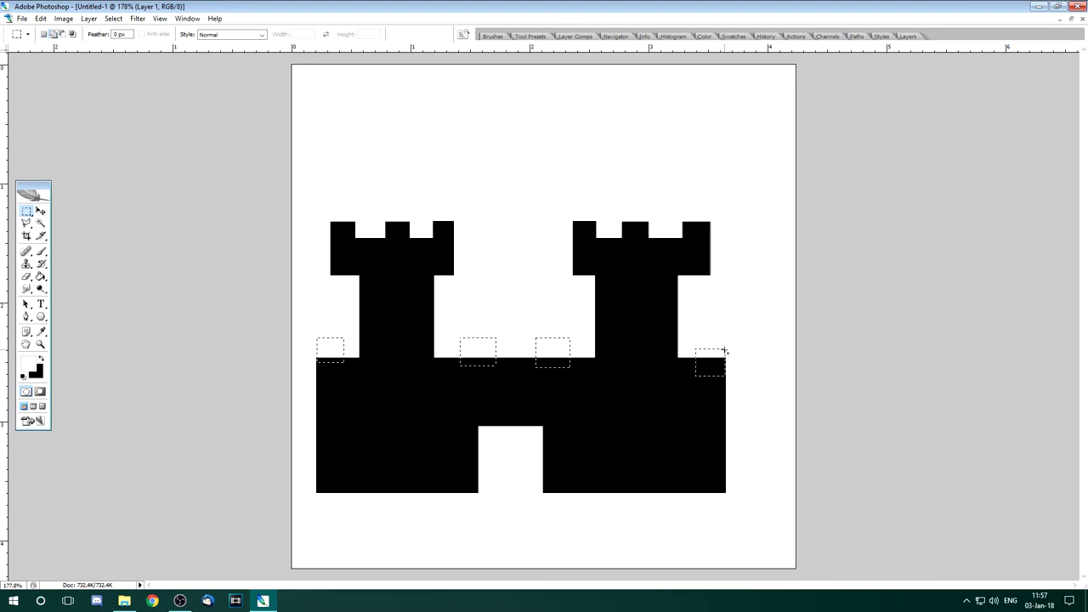
key(x)
key(alt+BackSpace)
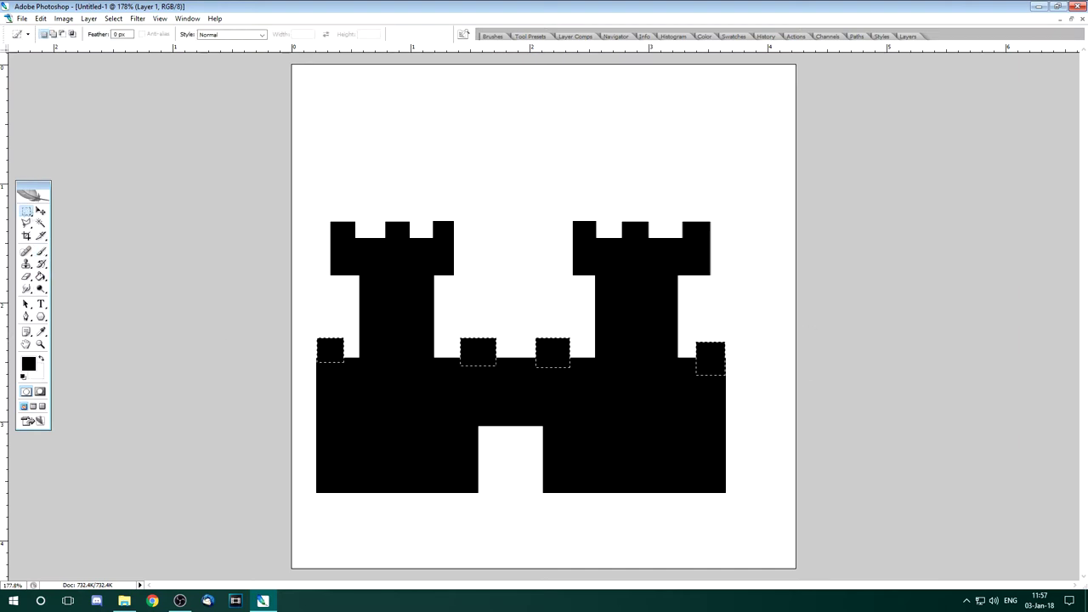
- Define the whole castle canvas as a brush preset named "Castle" and close the symbol document
click(909, 36)
click(908, 36)
key(ctrl+a)
click(41, 18)
click(78, 225)
text(Castle)
key(Return)
click(1083, 19)
click(545, 226)
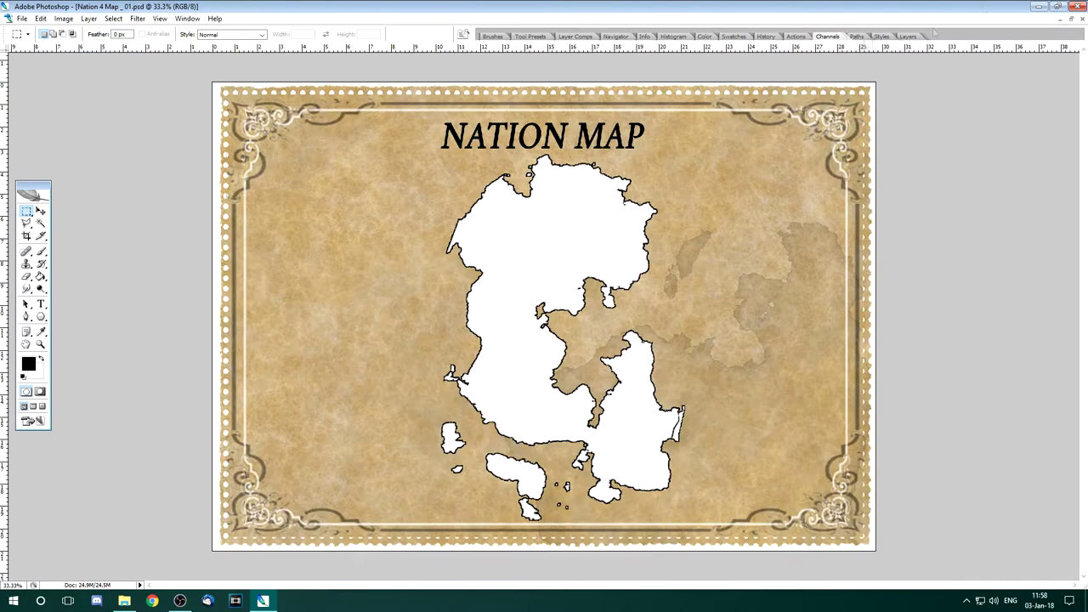
- Add a new layer to the Nation Map and select its white areas on the Background layer with the Magic Wand
click(908, 35)
click(975, 324)
click(942, 97)
click(41, 224)
click(556, 209)
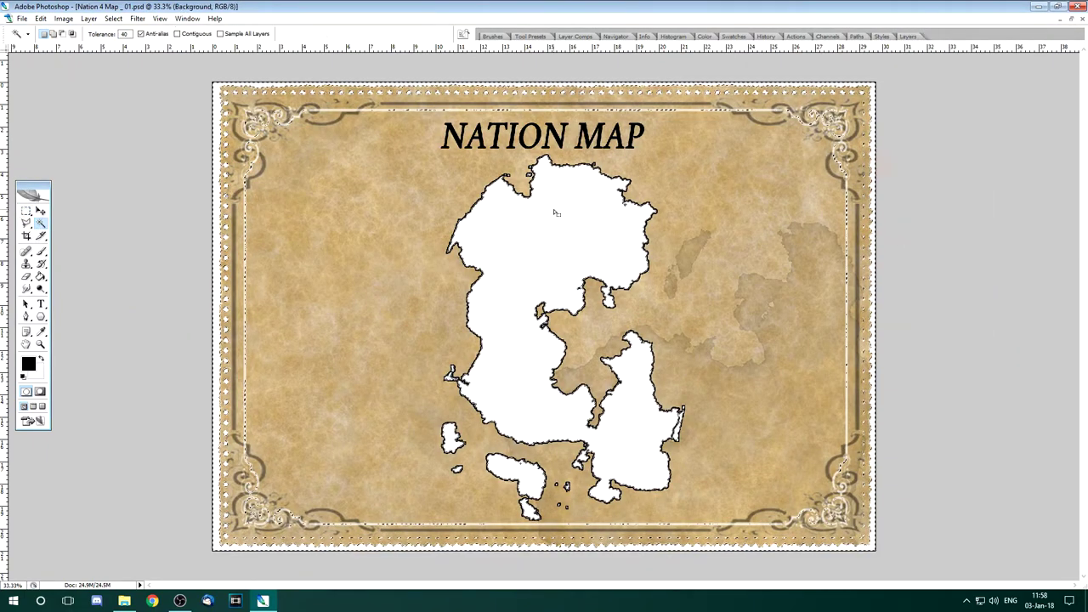
- Subtract the white page border areas from the selection, keeping the landmasses
key(m)
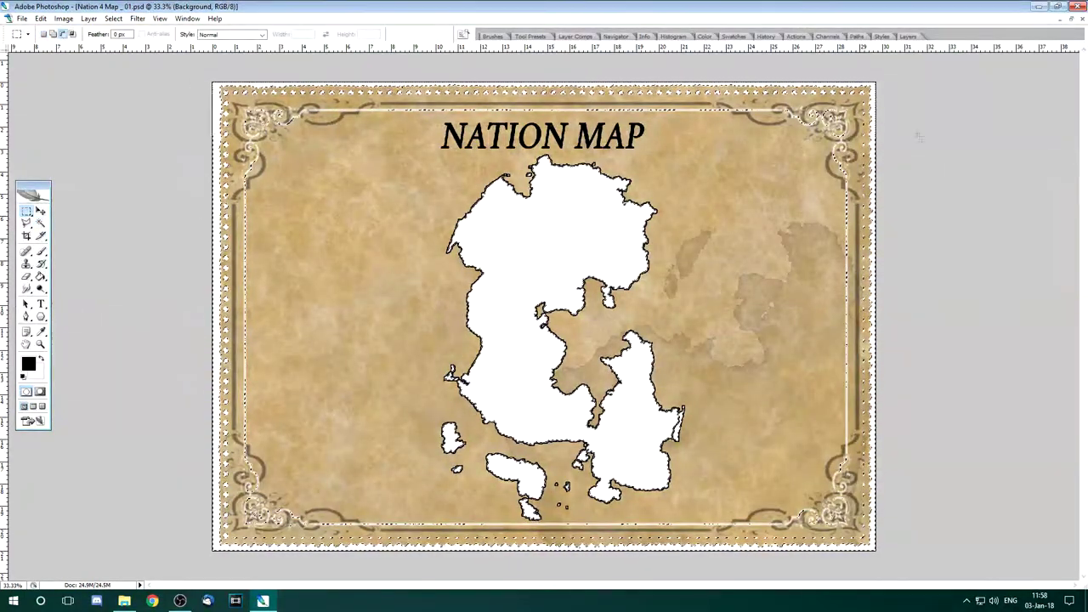
drag(895, 378, 899, 454)
mouse_move(900, 425)
mouse_down()
mouse_move(490, 565)
mouse_move(294, 564)
mouse_up()
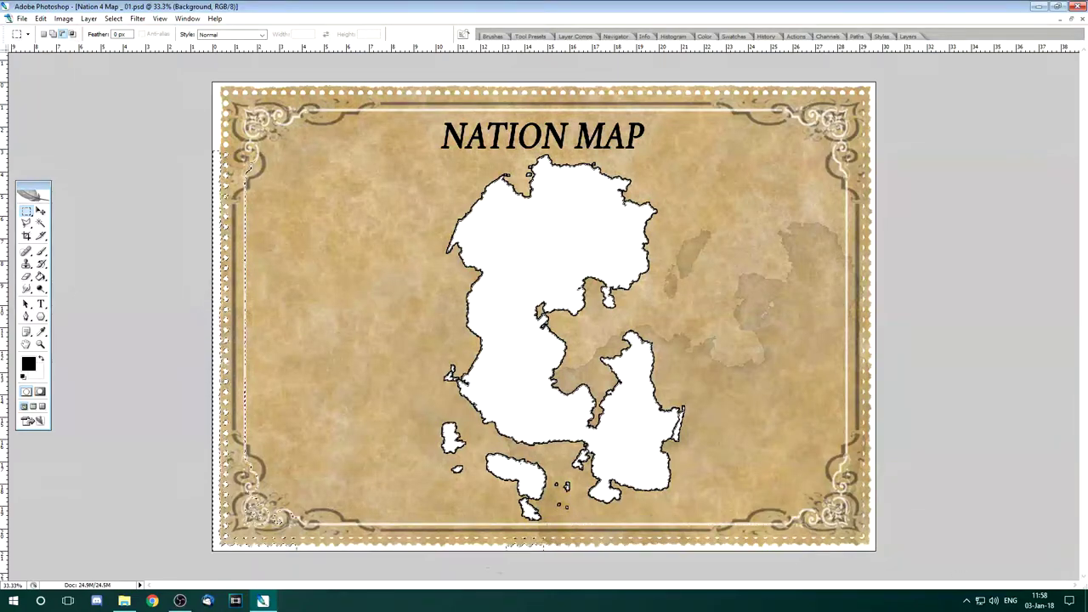
drag(370, 566, 198, 436)
key(ctrl+d)
- Try filling the landmasses on Layer 1 with white, and set the foreground colour to light grey
click(909, 36)
click(940, 78)
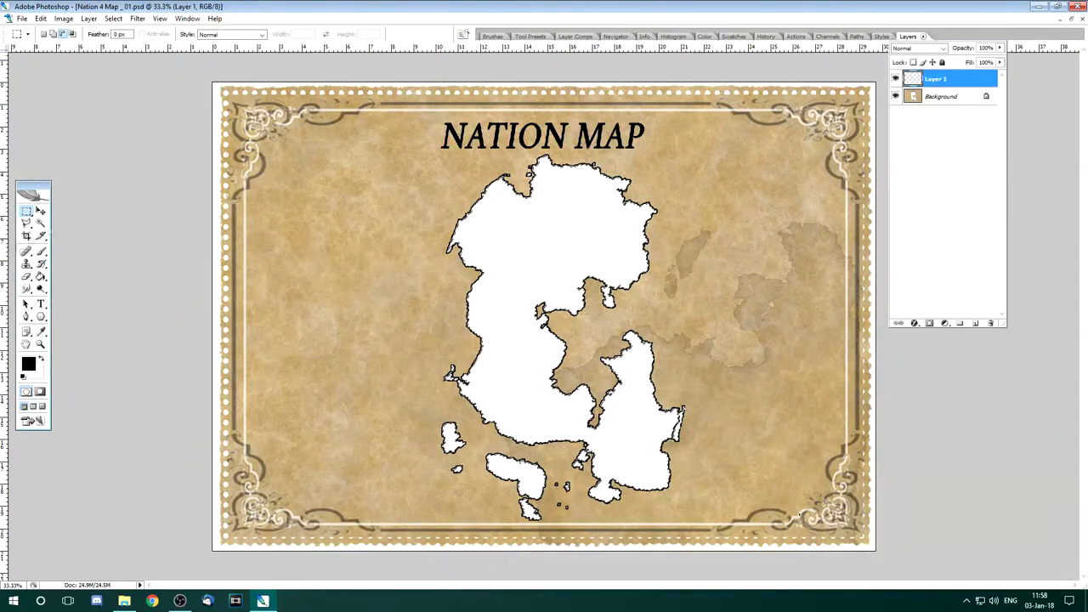
click(41, 277)
click(41, 359)
click(527, 248)
click(30, 365)
click(656, 287)
- Reselect the white landmasses on the Background layer and leave the page border out of the selection
click(908, 255)
click(516, 354)
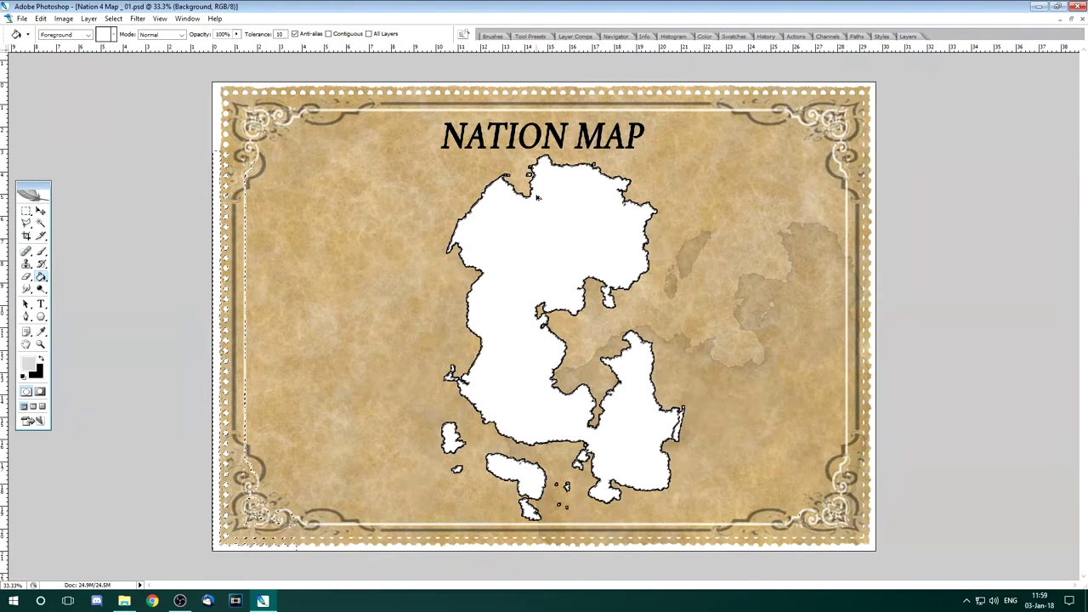
key(m)
click(41, 277)
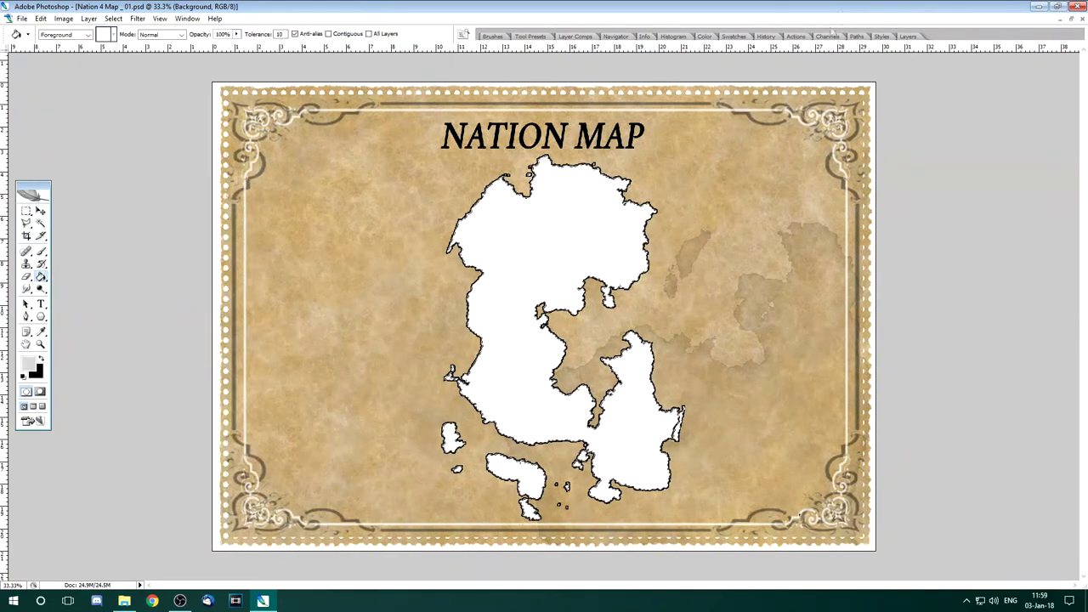
- Expand the land selection and fill the landmasses with light grey on Layer 1
click(909, 37)
click(939, 78)
click(517, 250)
click(113, 17)
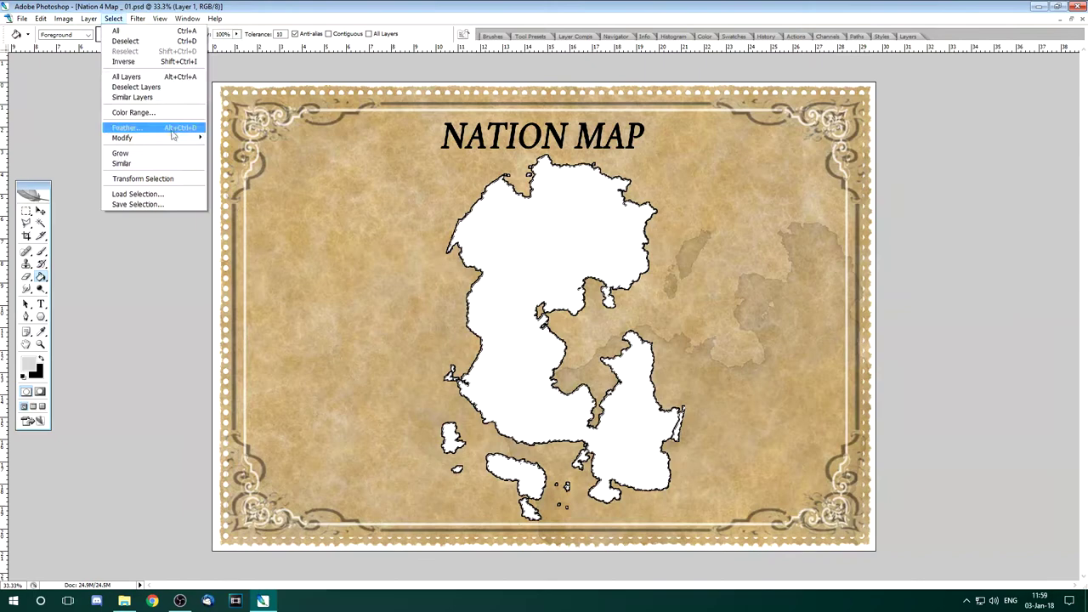
mouse_move(136, 134)
click(231, 159)
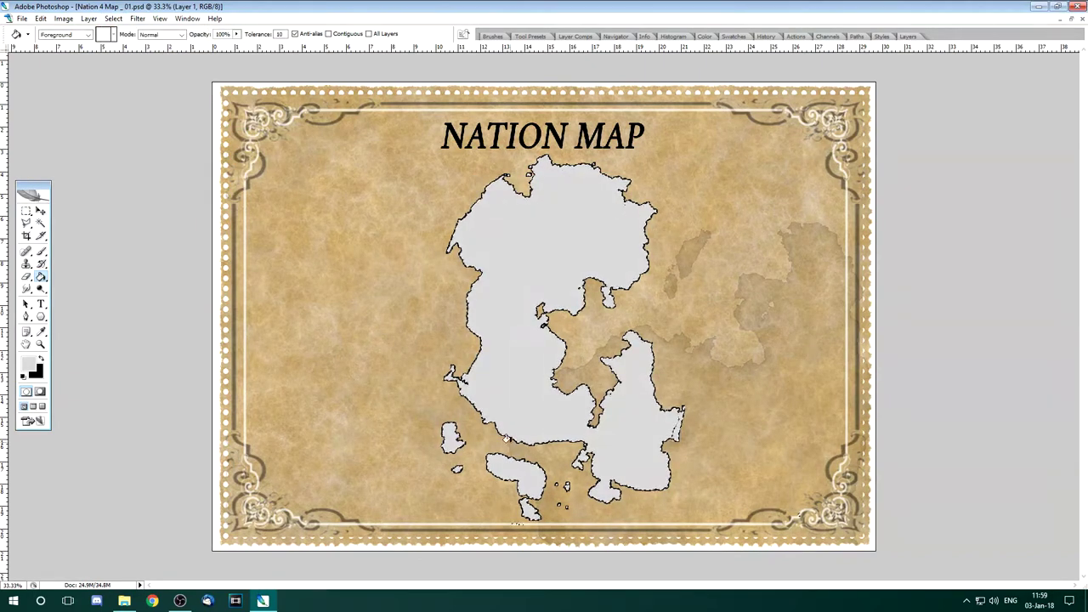
- Add a new layer clipped to Layer 1 and ready the Brush tool with black as the foreground colour
key(m)
click(908, 36)
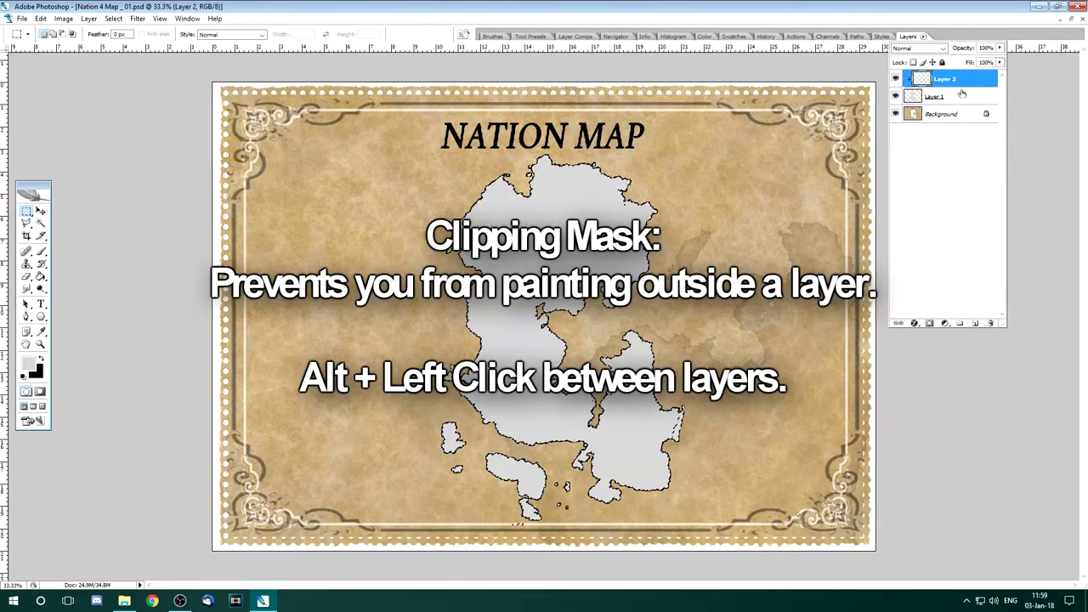
click(42, 253)
click(42, 359)
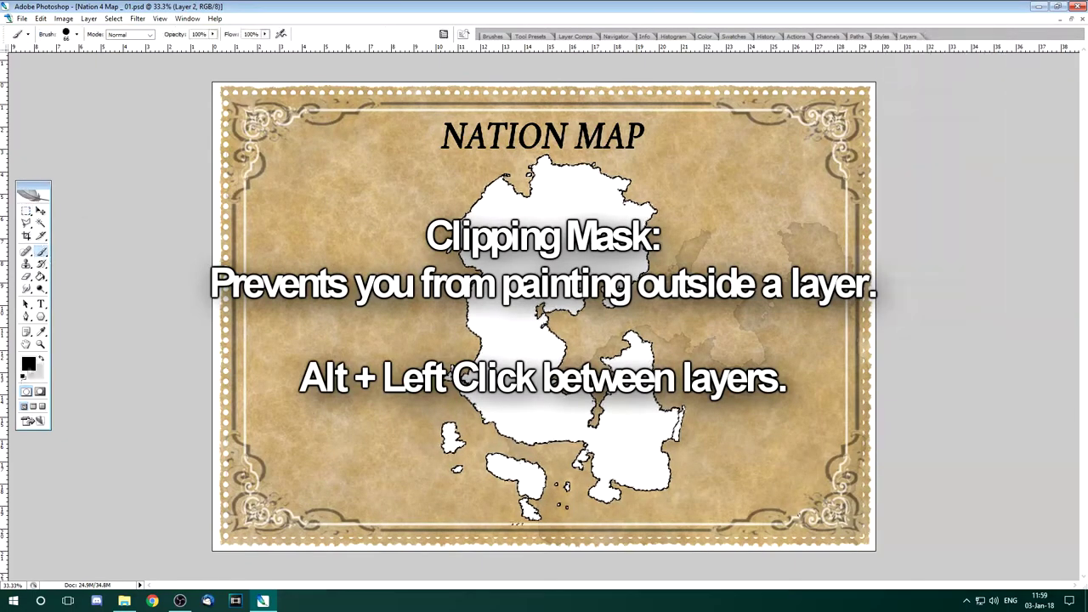
- Look through the custom brush presets and the Preset Manager, and choose the 459 px mountain brush
click(76, 35)
drag(128, 130, 129, 175)
click(94, 127)
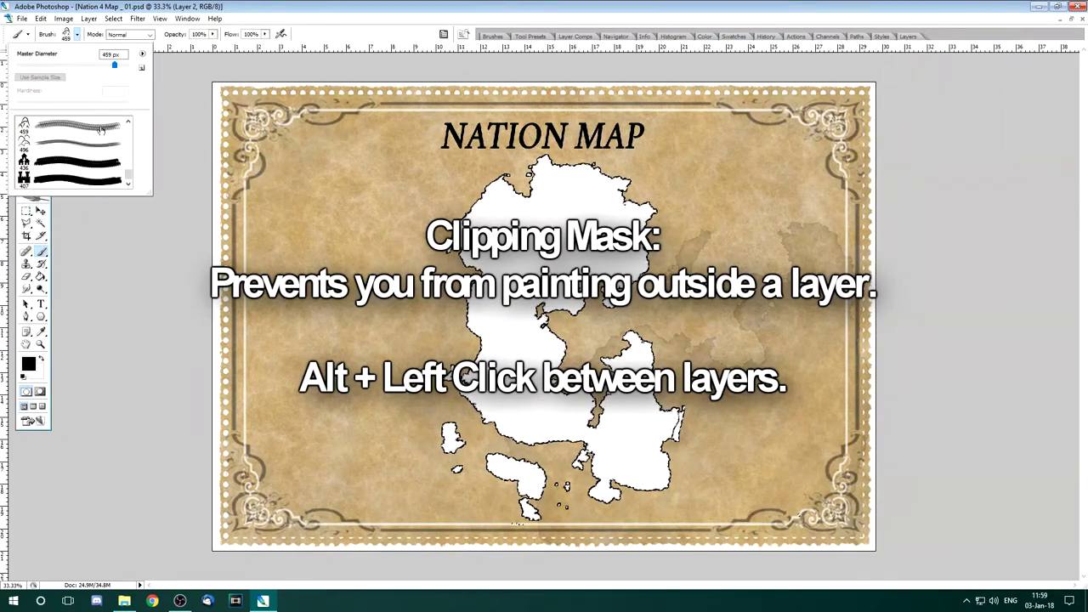
click(141, 68)
key(Escape)
click(142, 54)
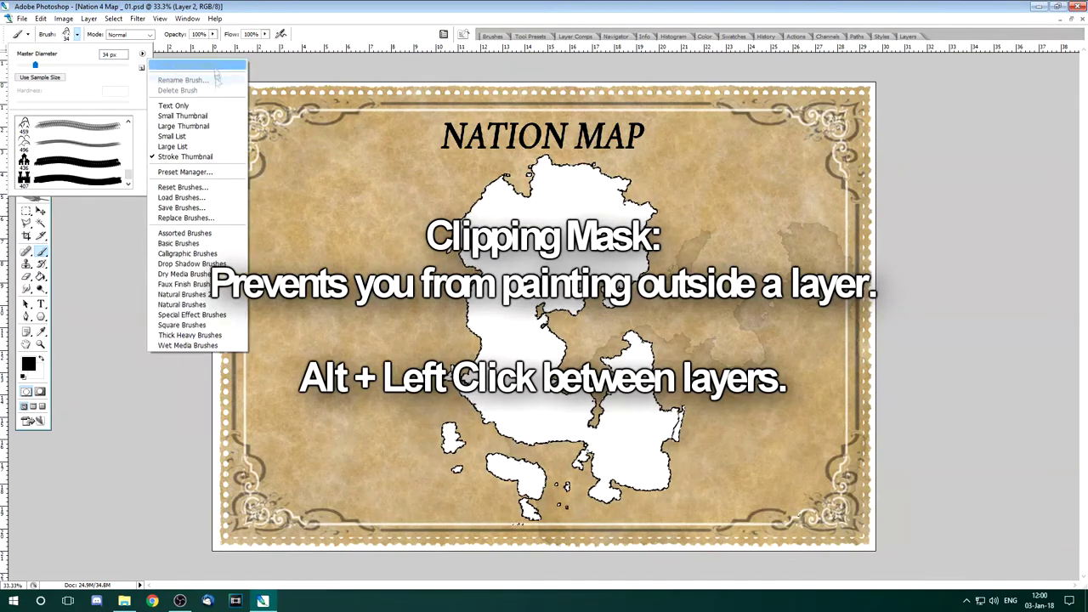
click(183, 170)
click(638, 185)
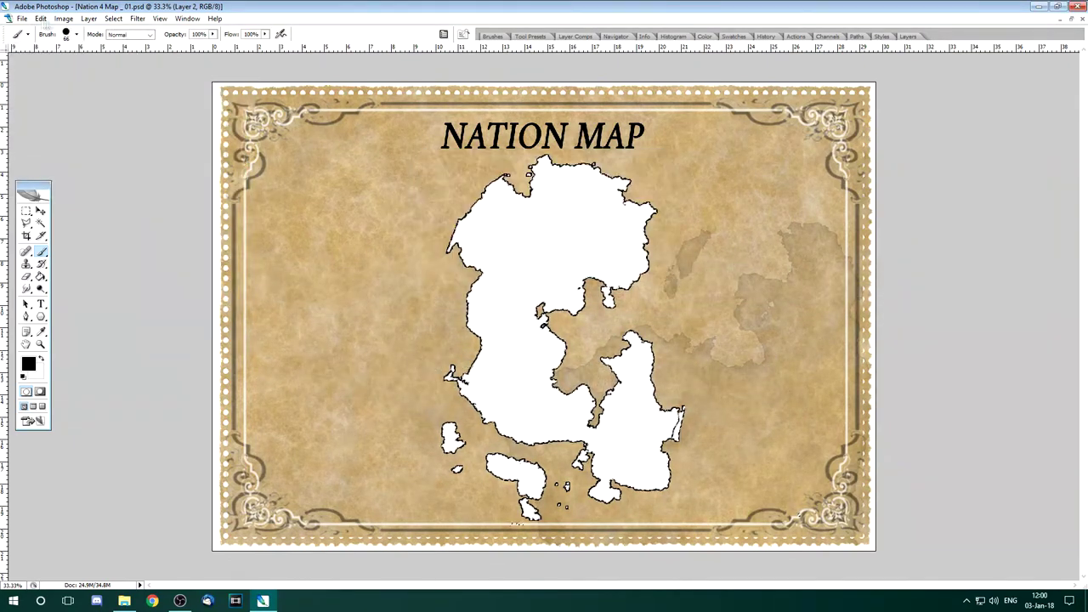
click(76, 34)
click(77, 34)
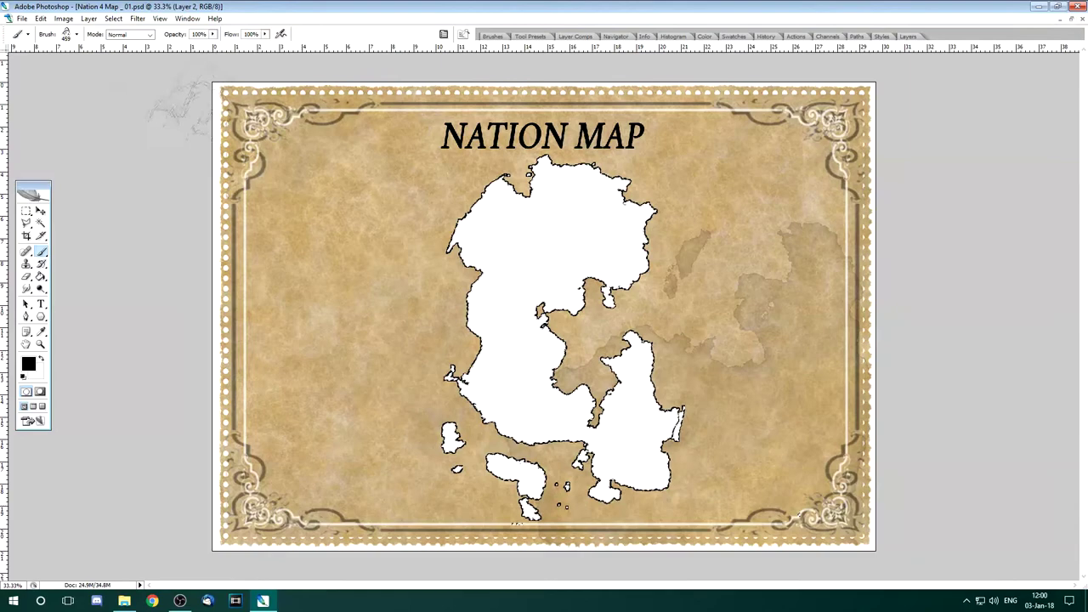
- Try Shape Dynamics on the mountain brush, adjusting the size and roundness jitter and setting the size control to Off
click(444, 35)
click(484, 74)
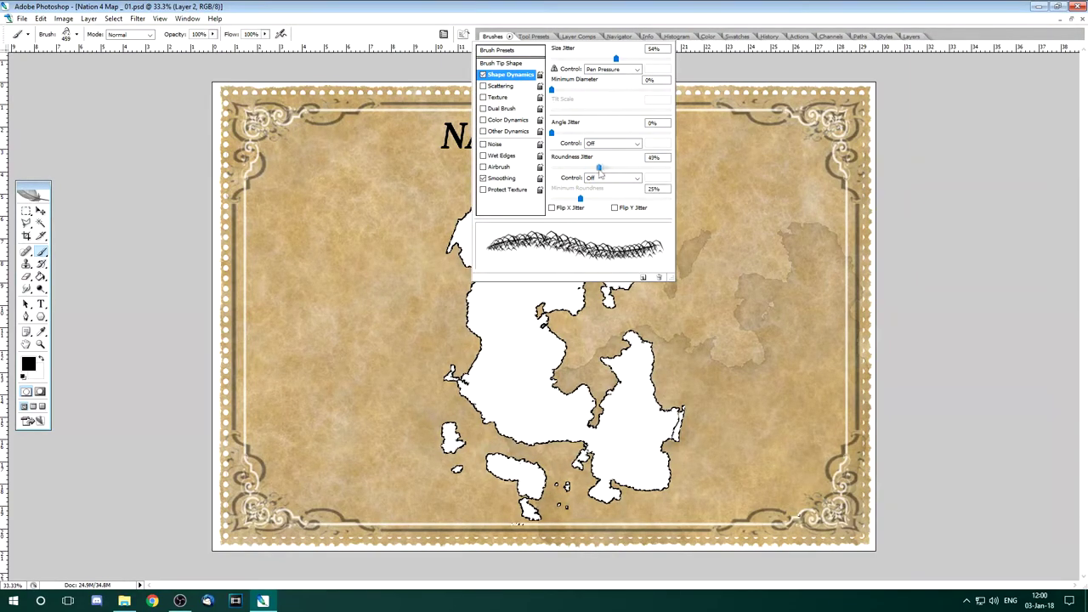
click(612, 69)
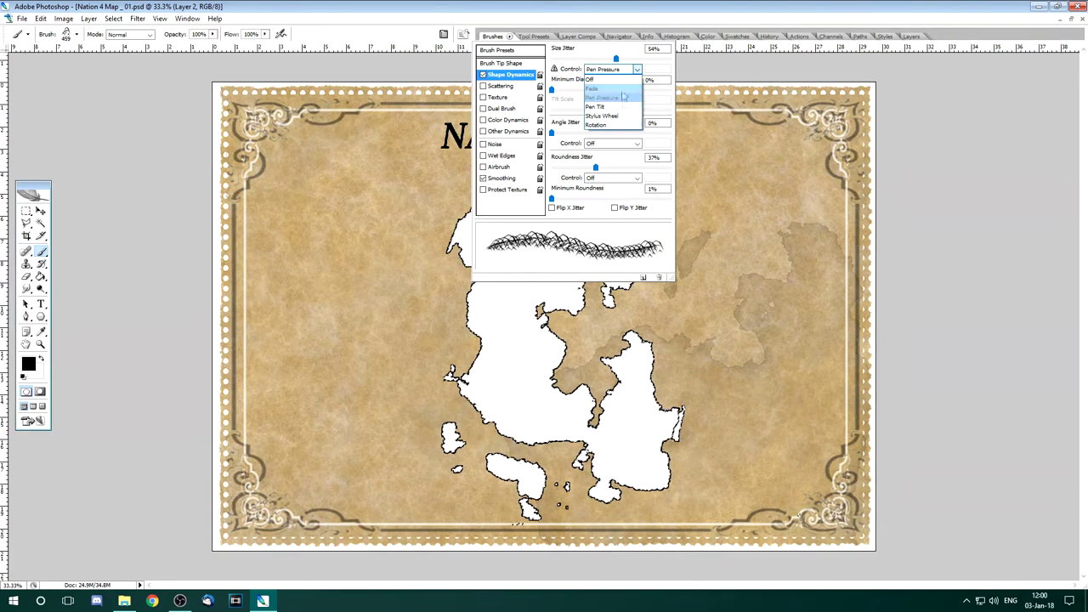
click(608, 77)
drag(616, 58, 457, 65)
- Try Scattering on the mountain brush at 180% on both axes
click(484, 86)
drag(562, 59, 573, 59)
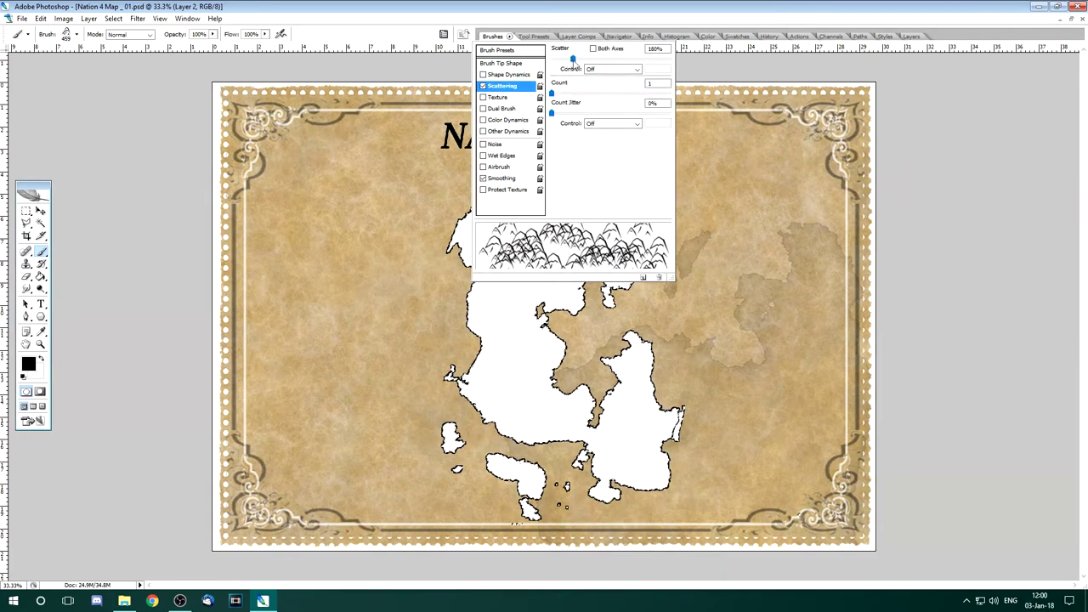
click(593, 48)
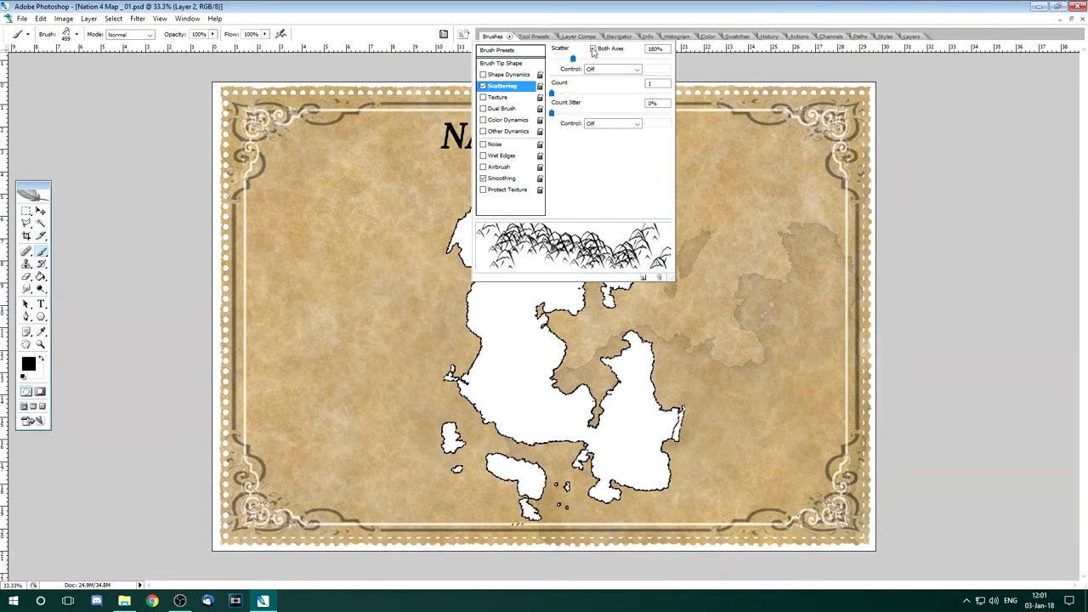
- Preview the Texture and Dual Brush options for the mountain brush, and enable Other Dynamics
click(483, 96)
click(501, 108)
click(483, 108)
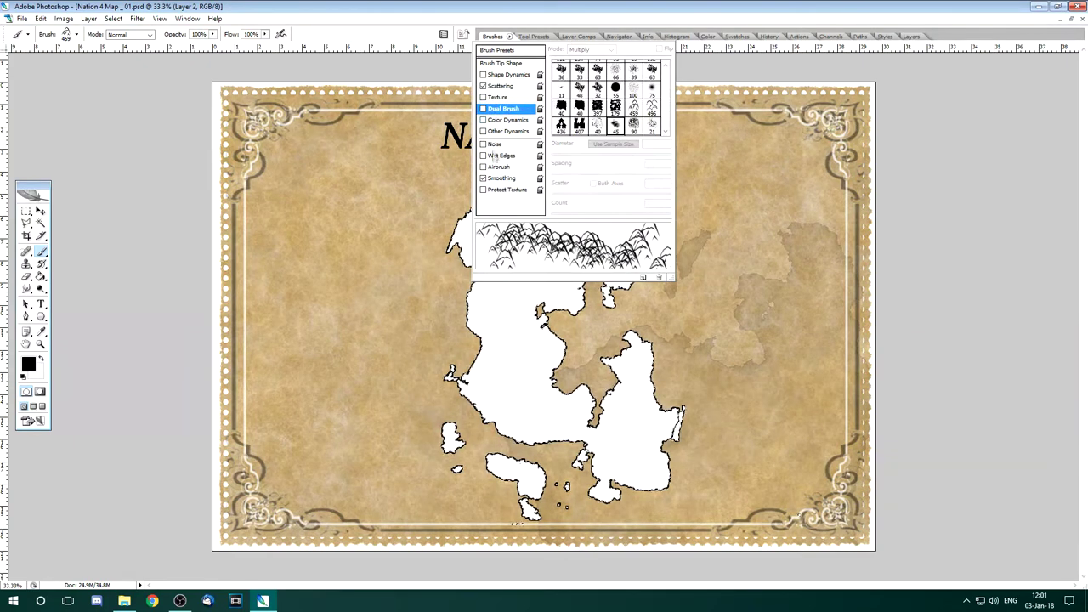
click(508, 131)
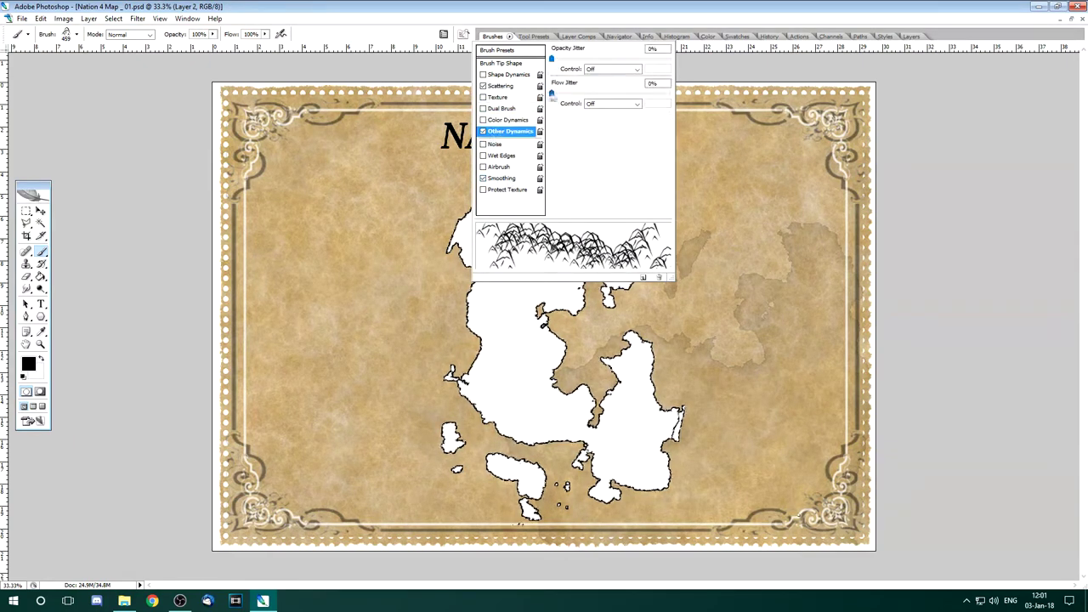
- Set the mountain brush tip to a 60 px diameter and 128% spacing, and turn off Scattering
click(502, 63)
drag(573, 213, 581, 213)
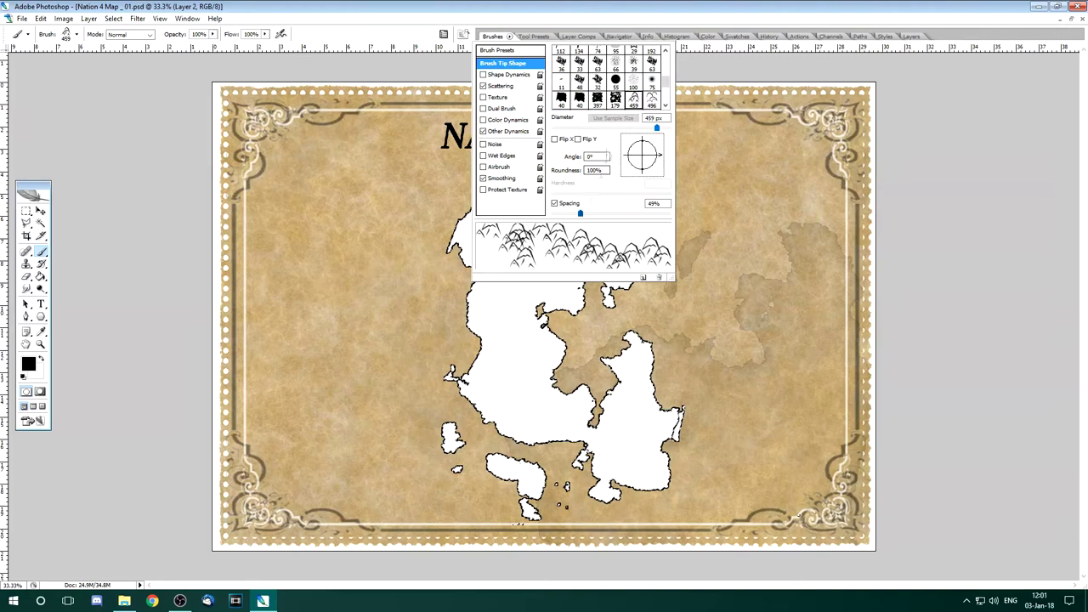
drag(594, 131, 588, 135)
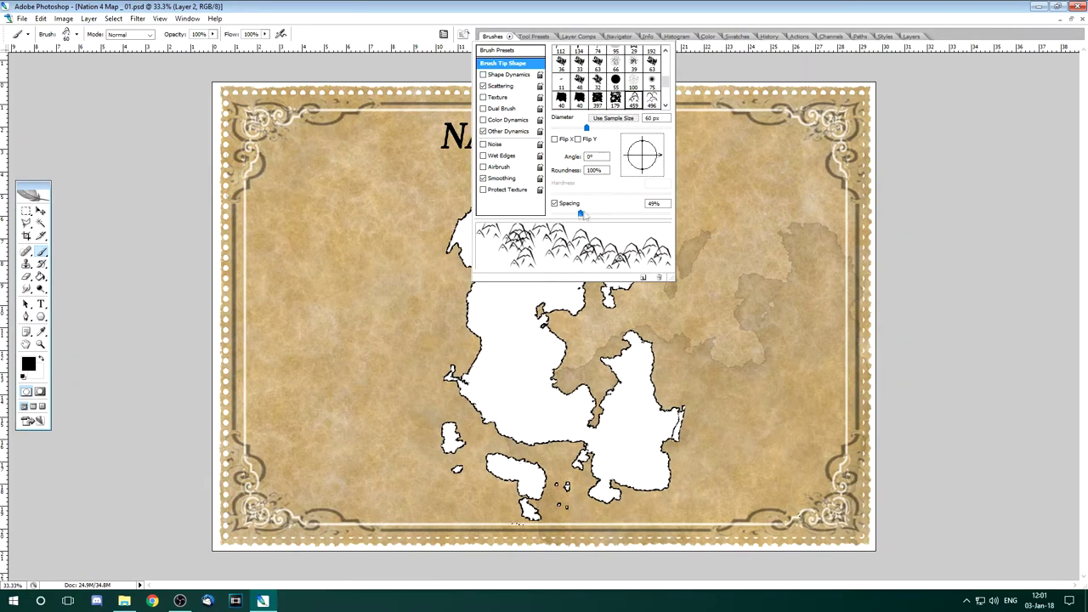
drag(582, 214, 611, 214)
click(483, 75)
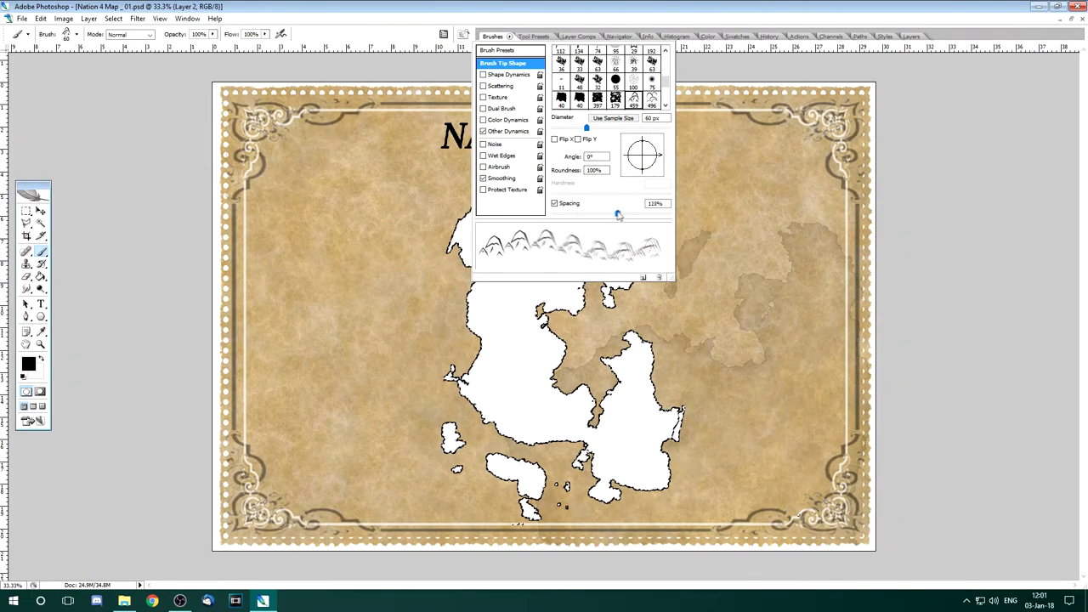